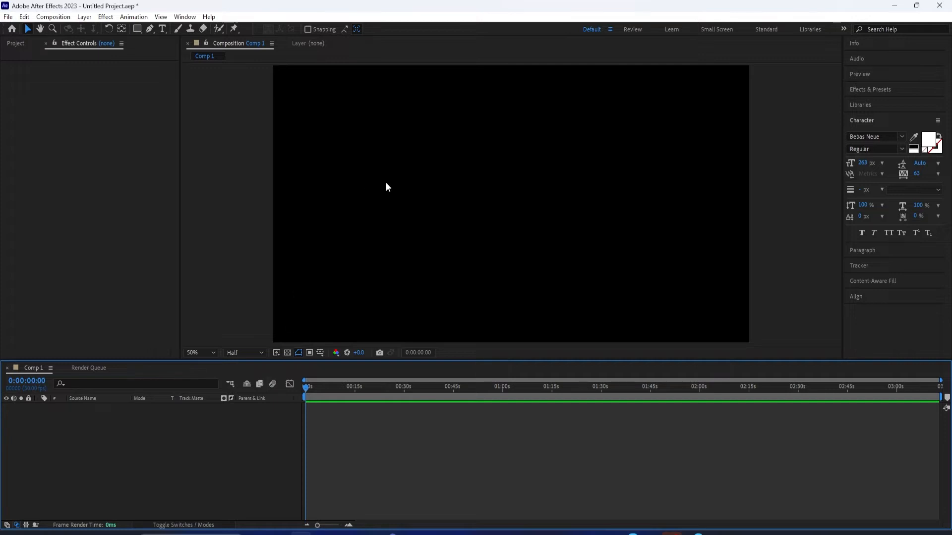
Create a text layer reading "scribble text"
{"action": "left_click", "coordinate": [84, 17]}
{"action": "mouse_move", "coordinate": [98, 29]}
{"action": "left_click", "coordinate": [257, 29]}
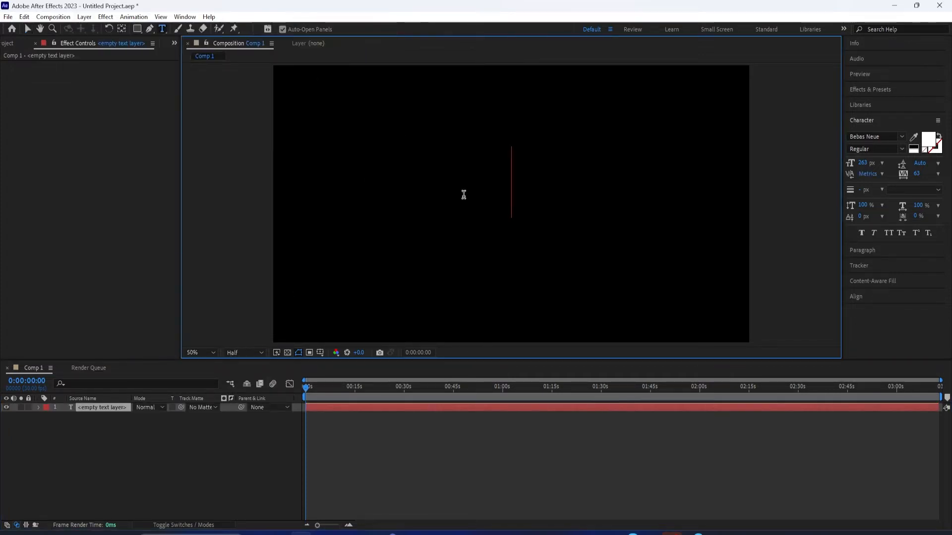
{"action": "type", "text": "scribble"}
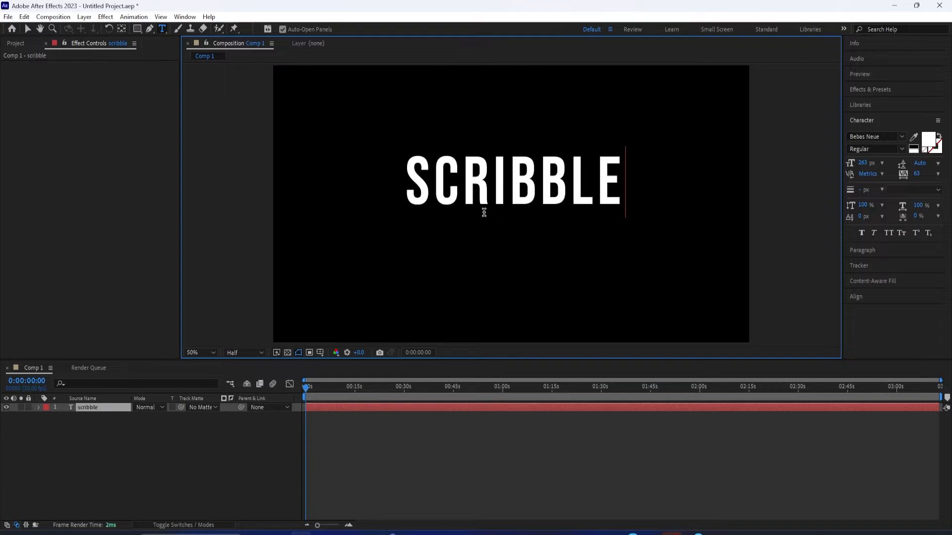
{"action": "left_click", "coordinate": [548, 196]}
{"action": "left_click", "coordinate": [628, 183]}
{"action": "type", "text": "text"}
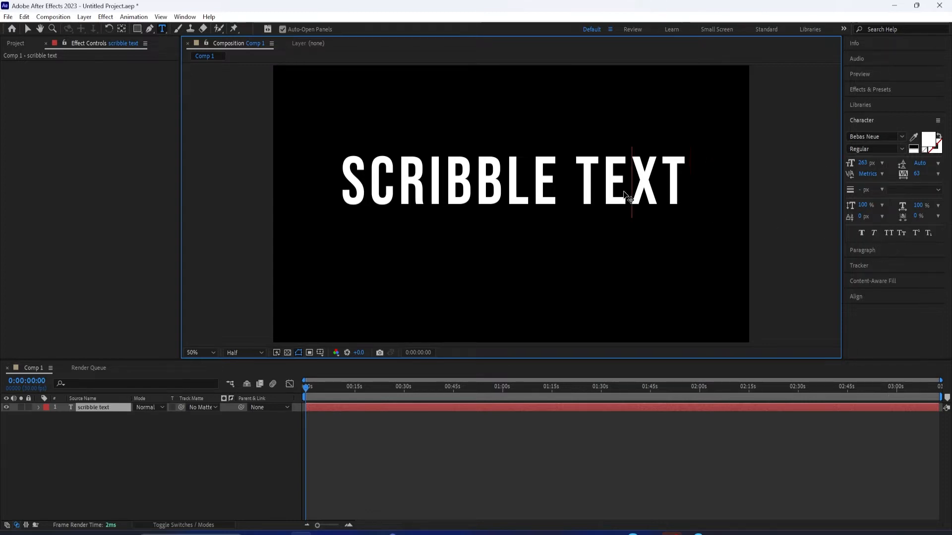
Center the text horizontally and vertically in the composition
{"action": "key", "text": "ctrl+a"}
{"action": "left_click", "coordinate": [855, 296]}
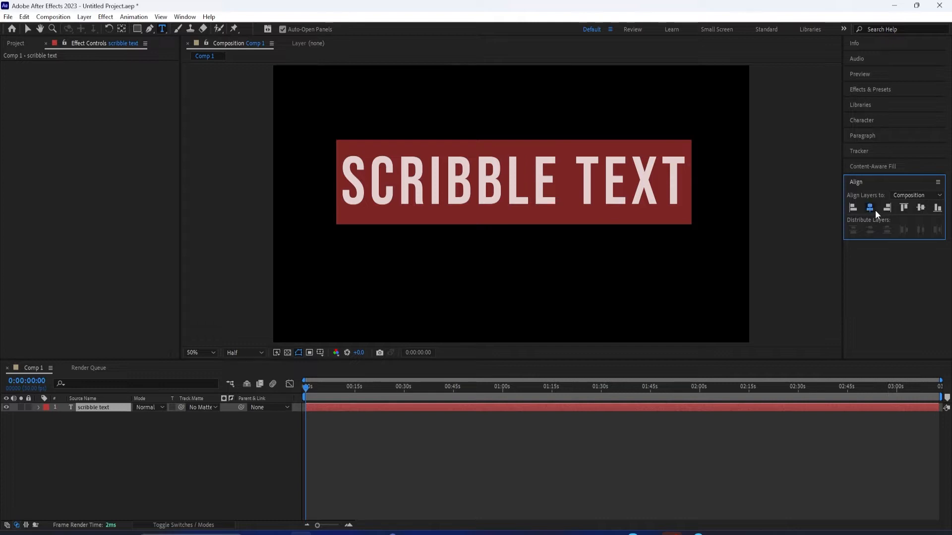
{"action": "left_click", "coordinate": [873, 209]}
{"action": "left_click", "coordinate": [920, 208]}
{"action": "left_click", "coordinate": [510, 199]}
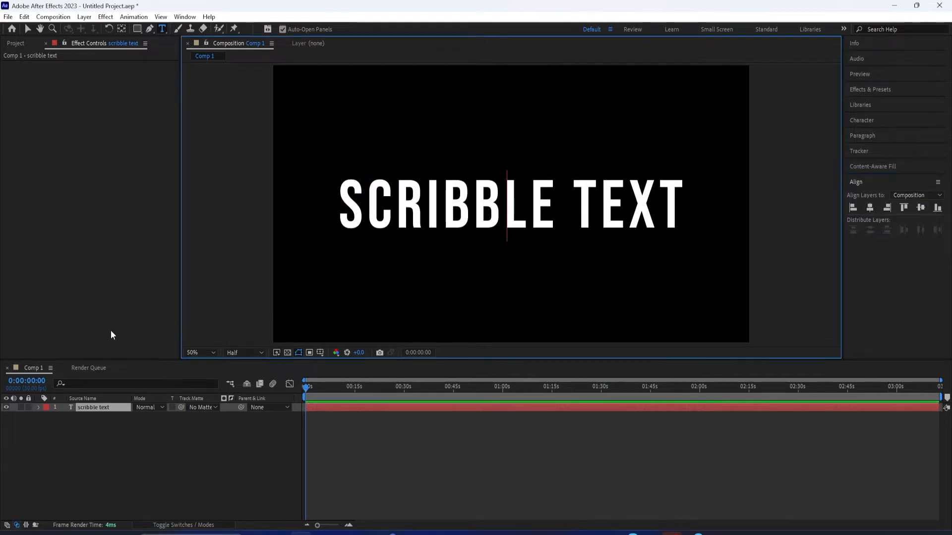
Create masks from the scribble text layer
{"action": "right_click", "coordinate": [84, 408]}
{"action": "mouse_move", "coordinate": [128, 318]}
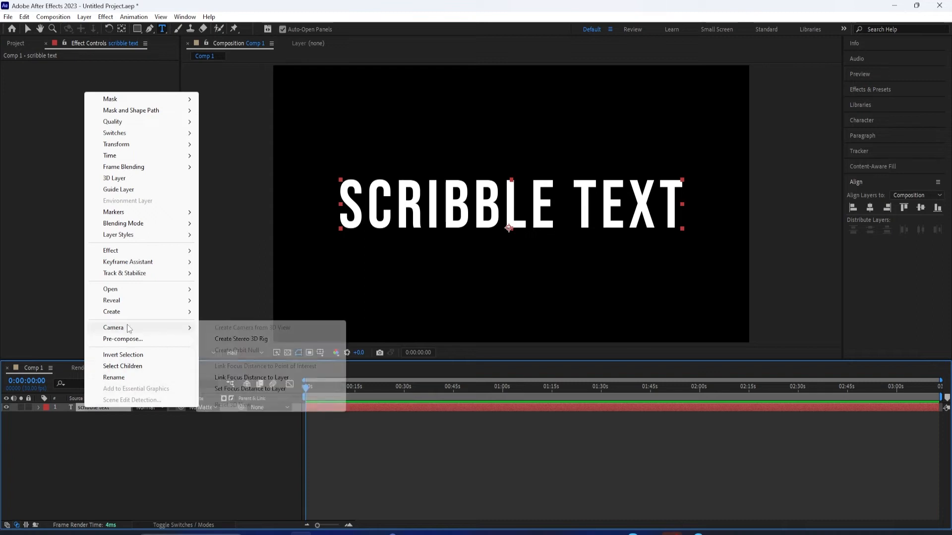
{"action": "left_click", "coordinate": [245, 324]}
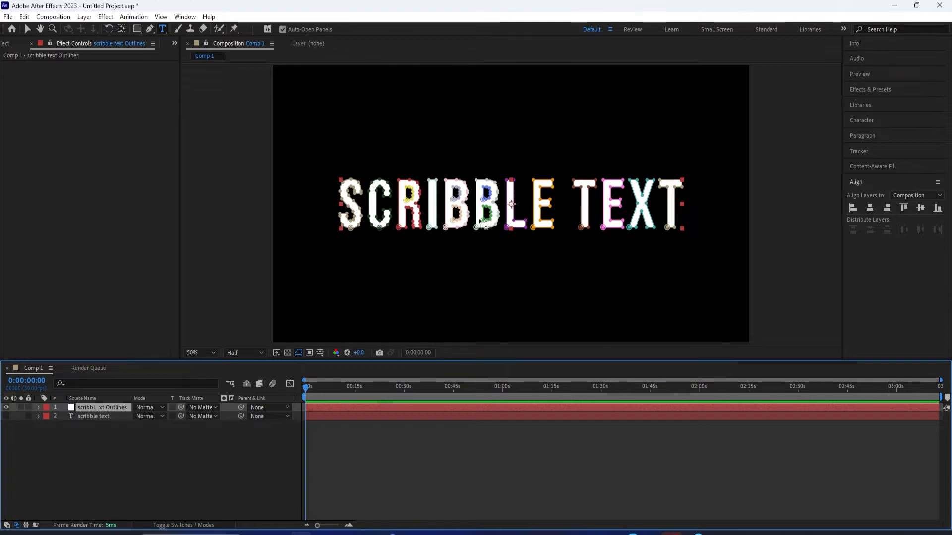
Find the Scribble effect and apply it to the scribble text Outlines layer
{"action": "left_click_drag", "start_coordinate": [307, 391], "coordinate": [324, 393]}
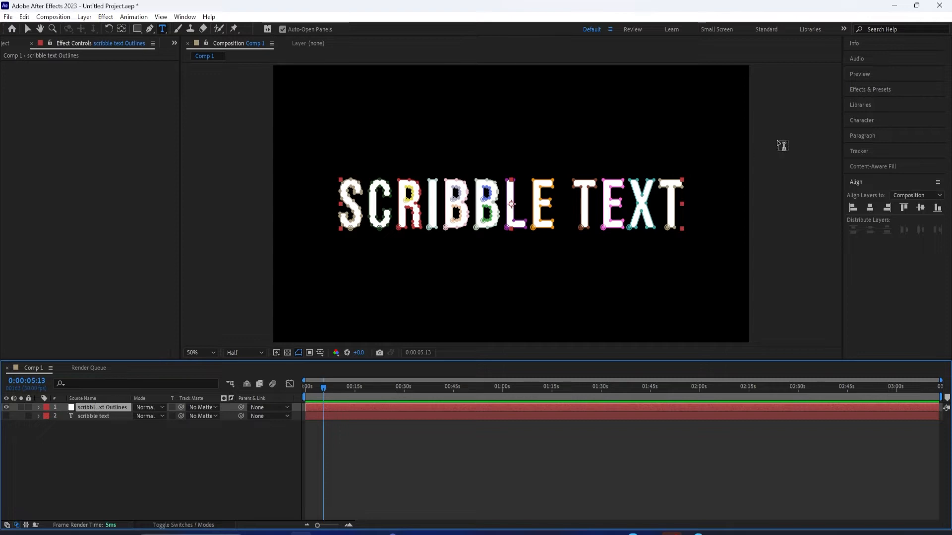
{"action": "left_click", "coordinate": [860, 92]}
{"action": "left_click", "coordinate": [875, 102]}
{"action": "type", "text": "scribb"}
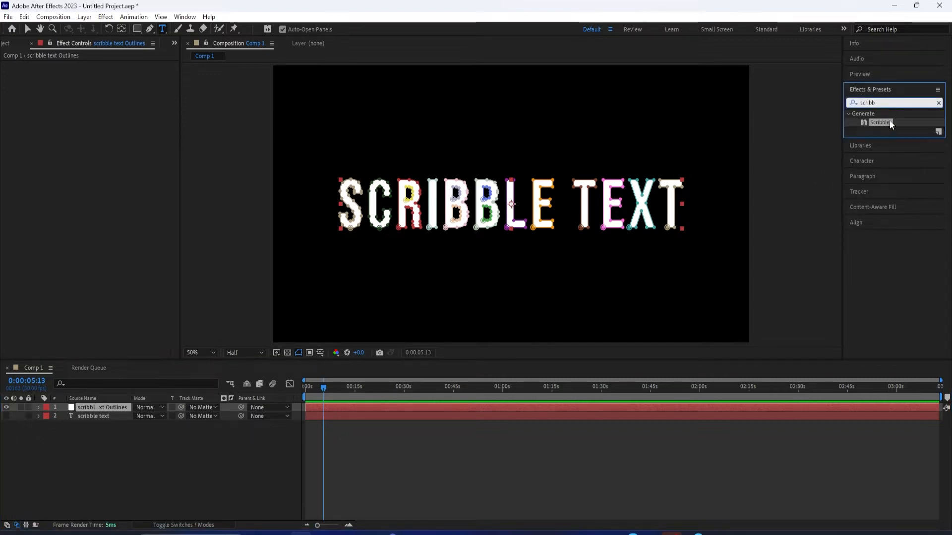
{"action": "mouse_move", "coordinate": [884, 124]}
{"action": "left_mouse_down"}
{"action": "mouse_move", "coordinate": [615, 171]}
{"action": "mouse_move", "coordinate": [114, 407]}
{"action": "left_mouse_up"}
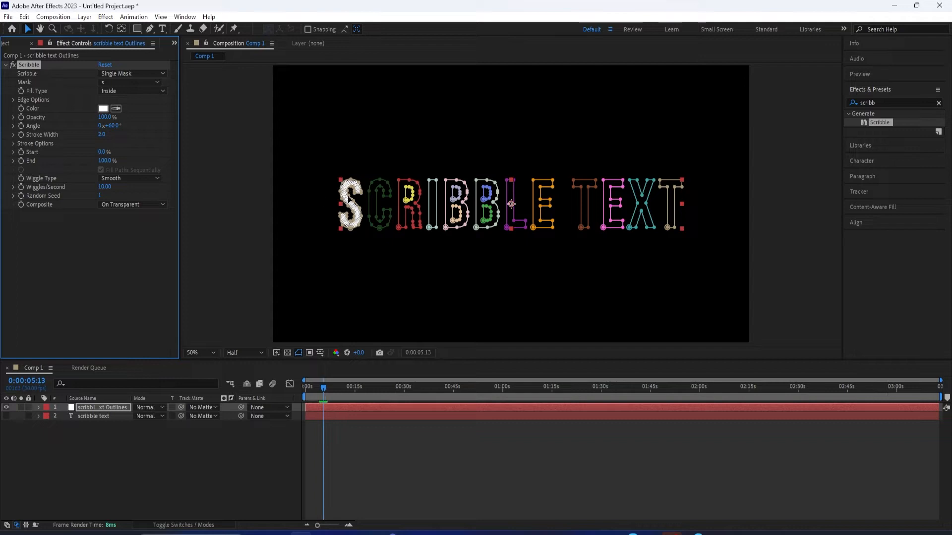
{"action": "left_click_drag", "start_coordinate": [322, 389], "coordinate": [320, 400]}
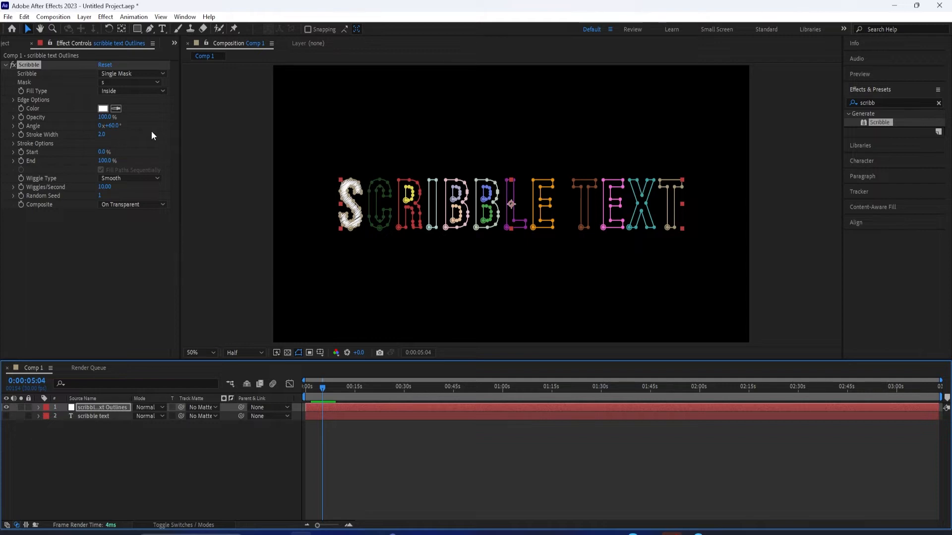
Try the Scribble effect on single masks, choosing the letters c, i and b in turn
{"action": "left_click", "coordinate": [122, 83]}
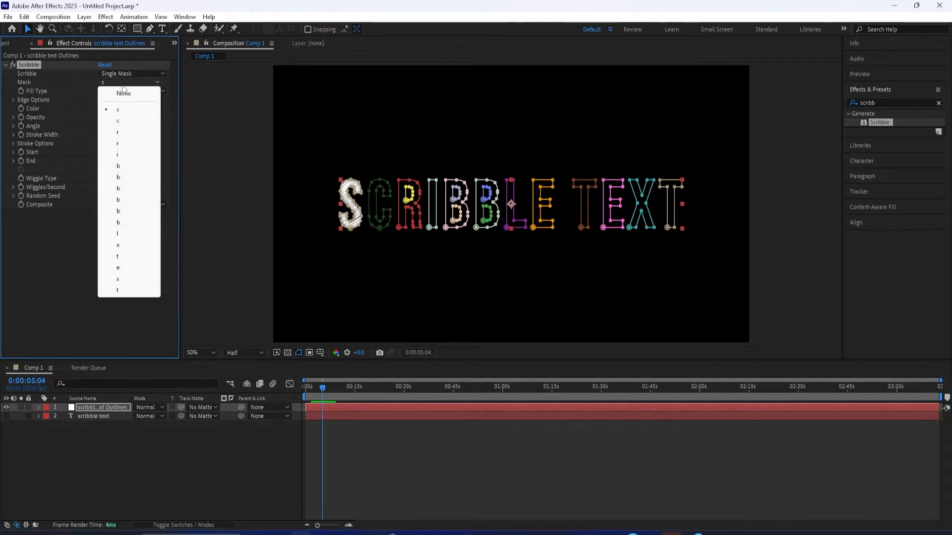
{"action": "left_click", "coordinate": [118, 122]}
{"action": "left_click", "coordinate": [126, 82]}
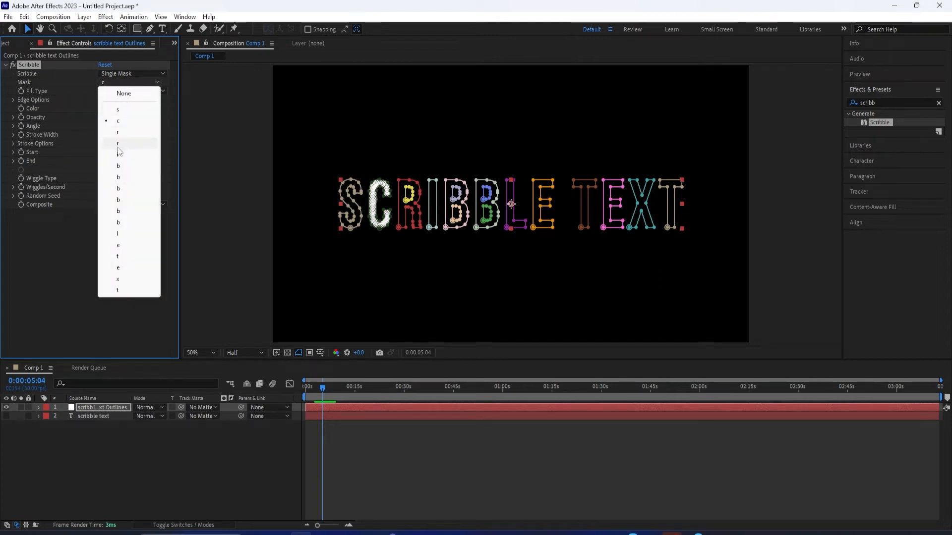
{"action": "left_click", "coordinate": [117, 152]}
{"action": "left_click", "coordinate": [126, 81]}
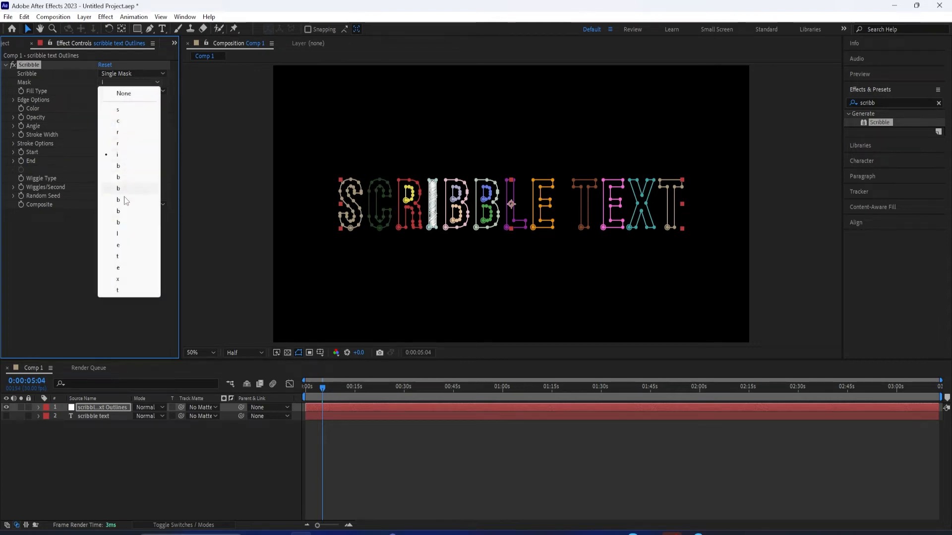
{"action": "left_click", "coordinate": [124, 196]}
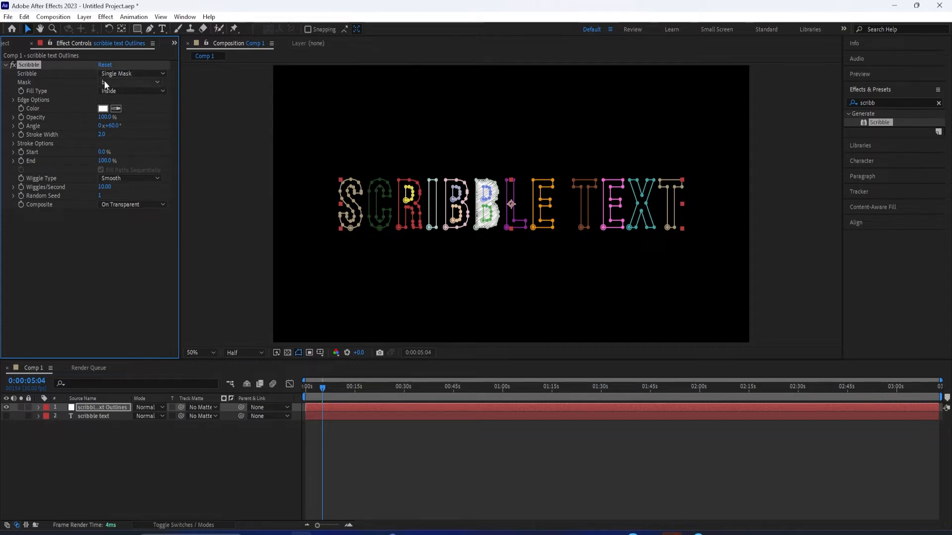
Try the All Masks option of the Scribble effect and scrub through the result
{"action": "left_click", "coordinate": [115, 72]}
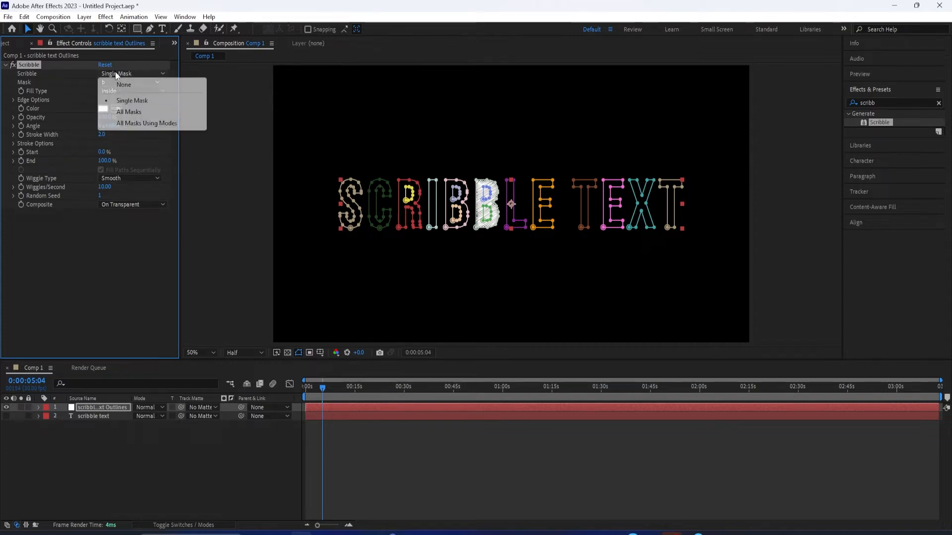
{"action": "left_click", "coordinate": [131, 112]}
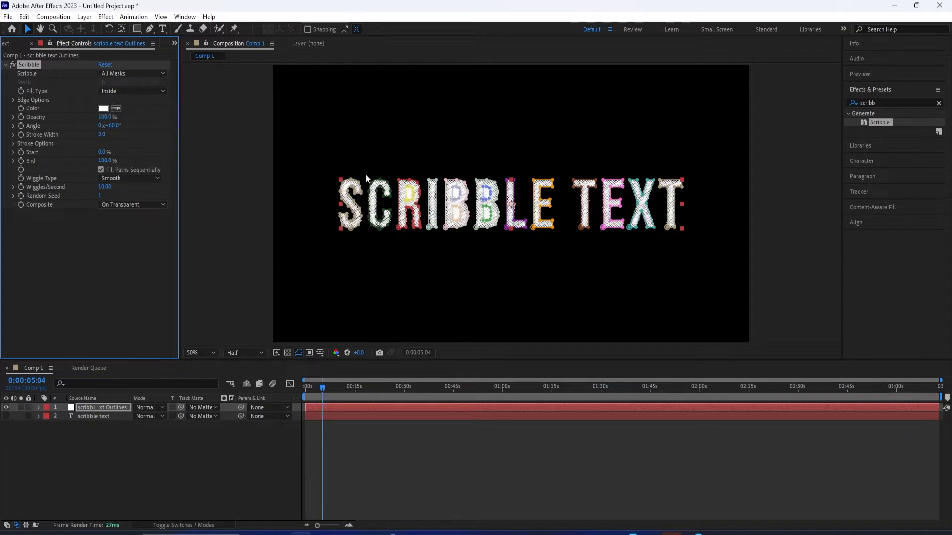
{"action": "mouse_move", "coordinate": [322, 388]}
{"action": "left_mouse_down"}
{"action": "mouse_move", "coordinate": [468, 394]}
{"action": "mouse_move", "coordinate": [356, 402]}
{"action": "left_mouse_up"}
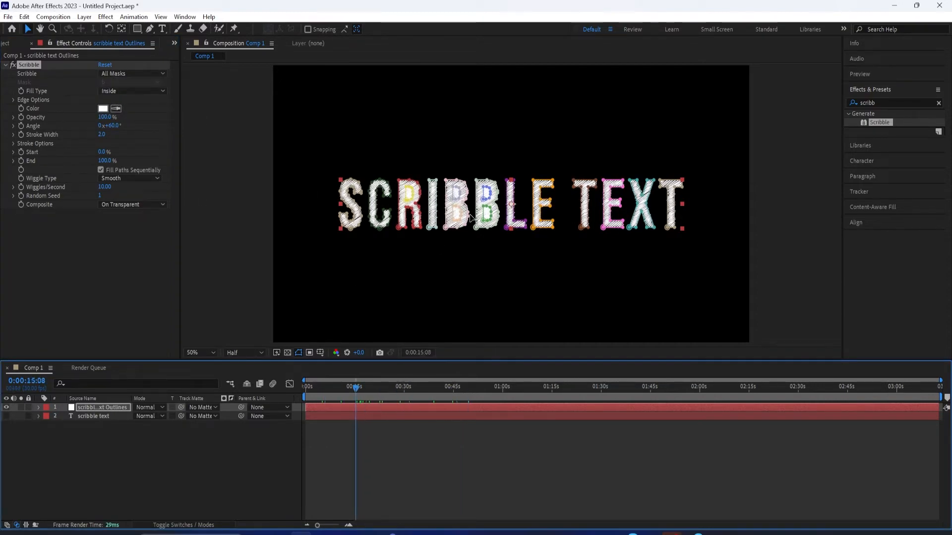
Set the Scribble effect to All Masks Using Modes and preview the animation
{"action": "left_click", "coordinate": [117, 73]}
{"action": "left_click", "coordinate": [148, 124]}
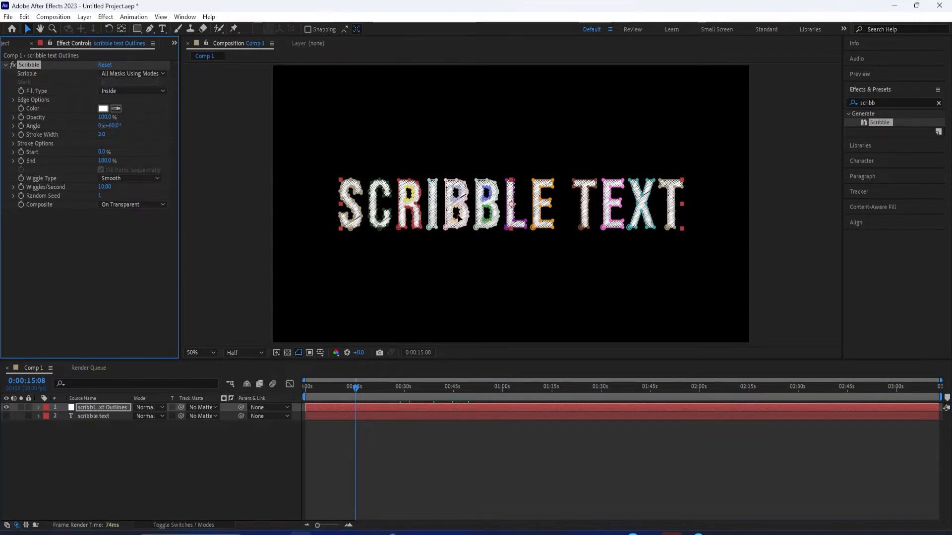
{"action": "left_click_drag", "start_coordinate": [355, 386], "coordinate": [314, 394]}
{"action": "key", "text": "space"}
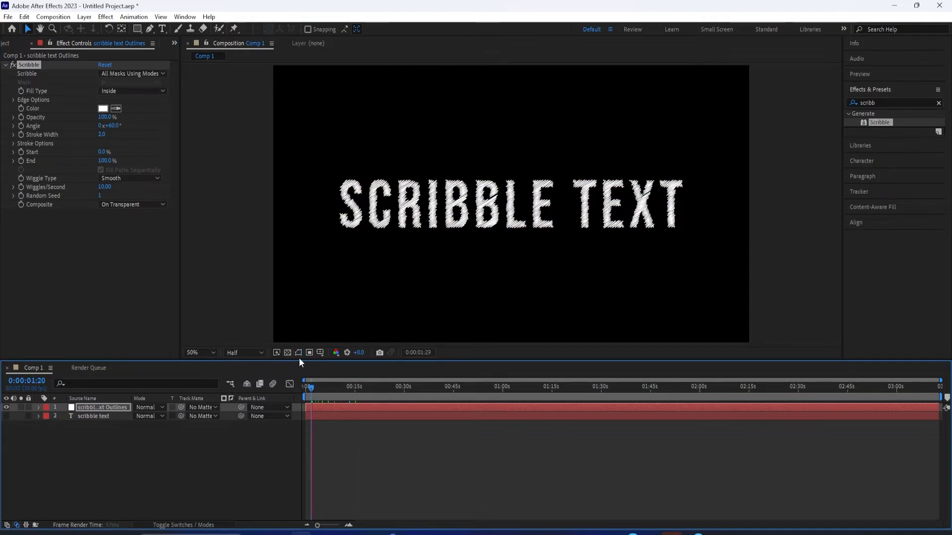
{"action": "left_click", "coordinate": [298, 354]}
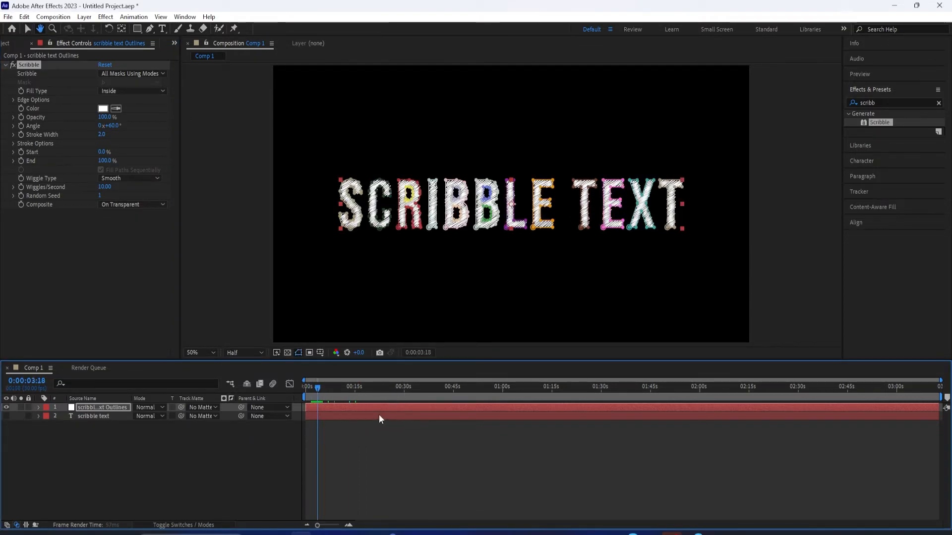
{"action": "left_click_drag", "start_coordinate": [317, 387], "coordinate": [336, 398]}
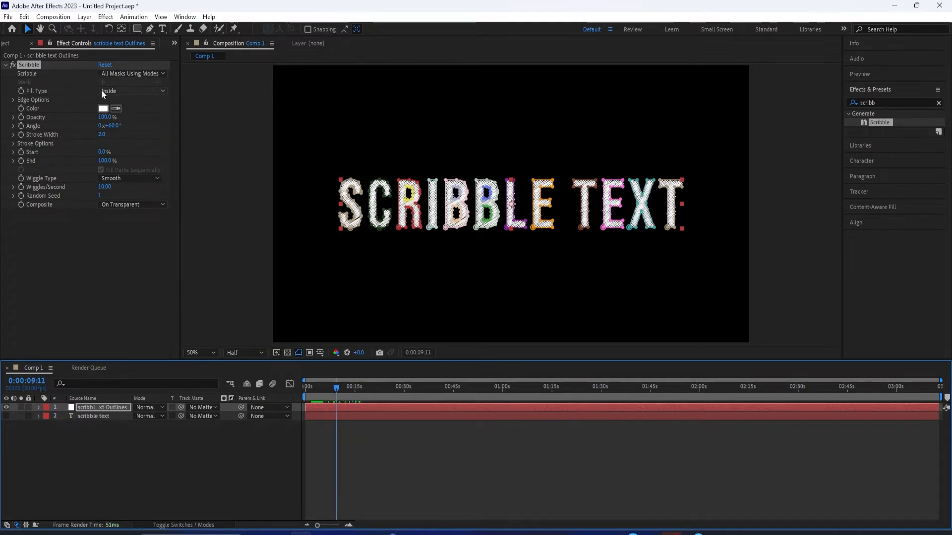
{"action": "left_click", "coordinate": [130, 72]}
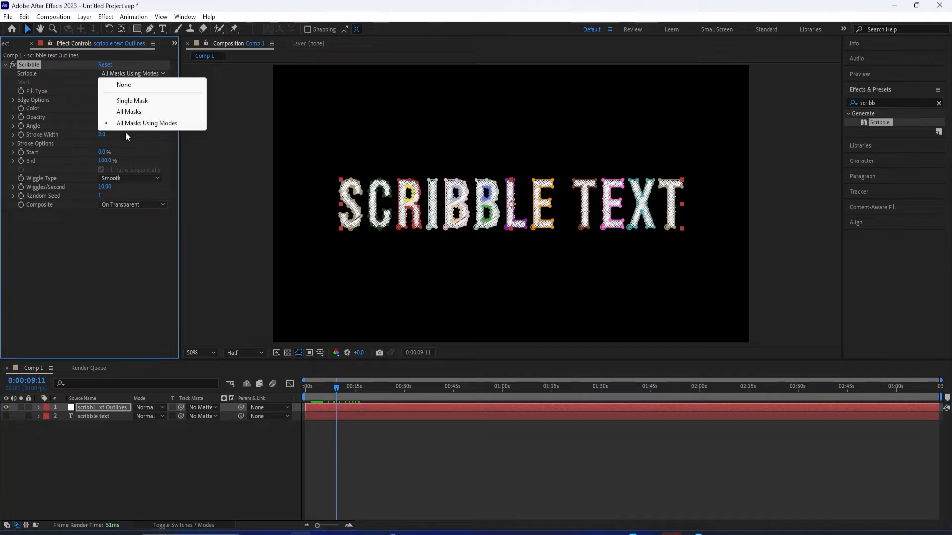
{"action": "left_click", "coordinate": [139, 125]}
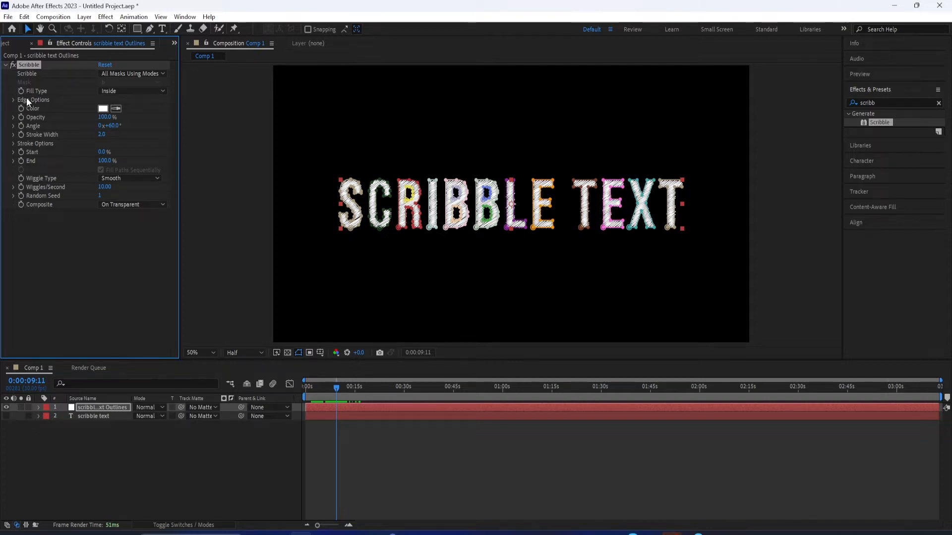
Try the Centered Edge and Inside Edge fill types of the Scribble effect and return to Inside
{"action": "left_click", "coordinate": [117, 90]}
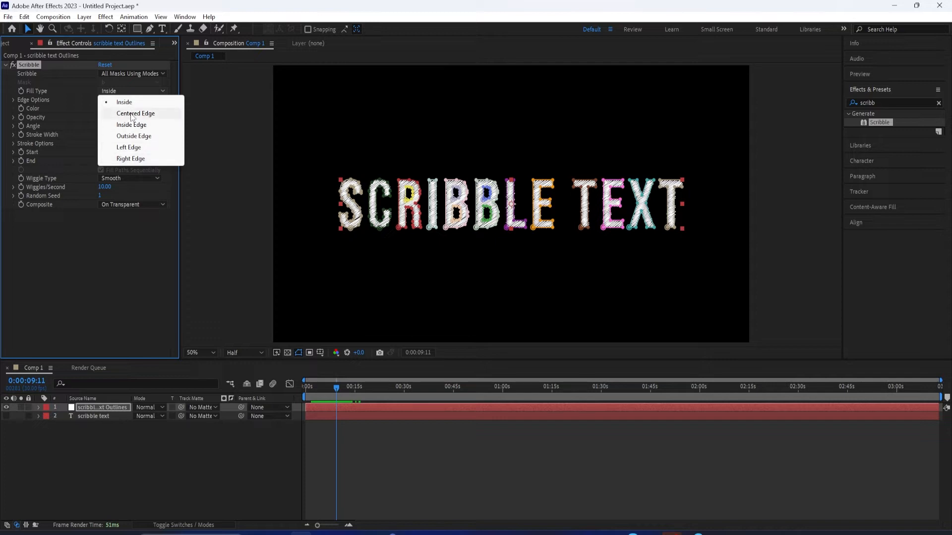
{"action": "left_click", "coordinate": [132, 113]}
{"action": "left_click", "coordinate": [120, 92]}
{"action": "left_click", "coordinate": [128, 123]}
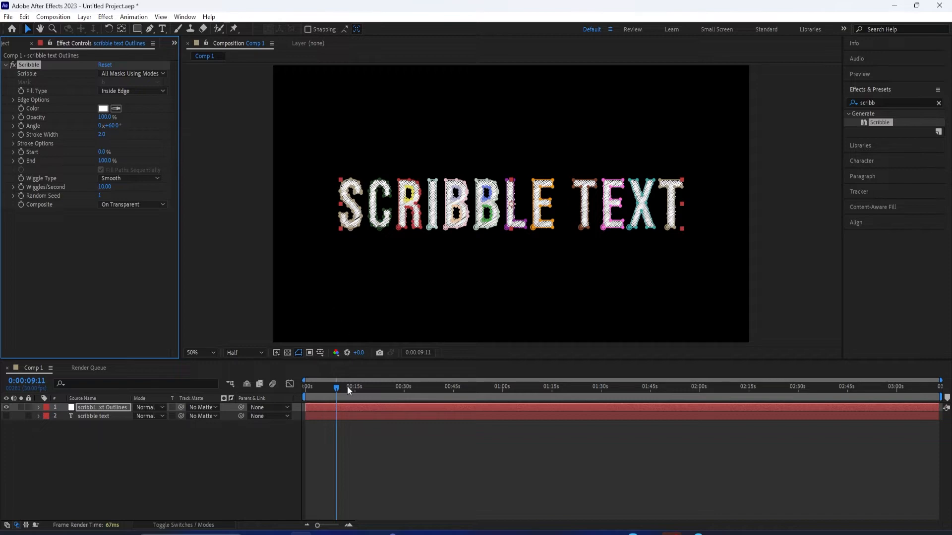
{"action": "mouse_move", "coordinate": [340, 385]}
{"action": "left_mouse_down"}
{"action": "mouse_move", "coordinate": [379, 388]}
{"action": "mouse_move", "coordinate": [348, 395]}
{"action": "left_mouse_up"}
{"action": "left_click", "coordinate": [125, 92]}
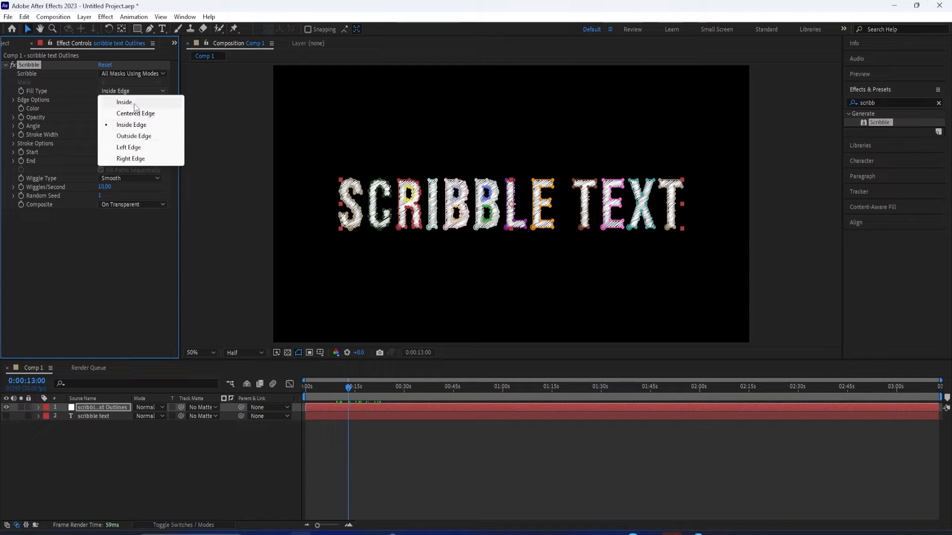
{"action": "left_click", "coordinate": [130, 103]}
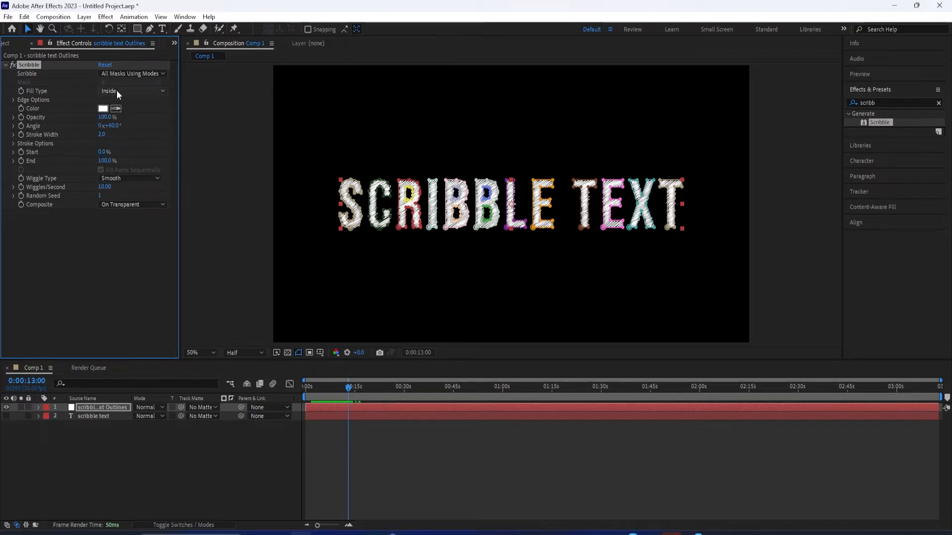
Try green and other hues for the Scribble effect's color and settle on a deep crimson
{"action": "left_click", "coordinate": [99, 109]}
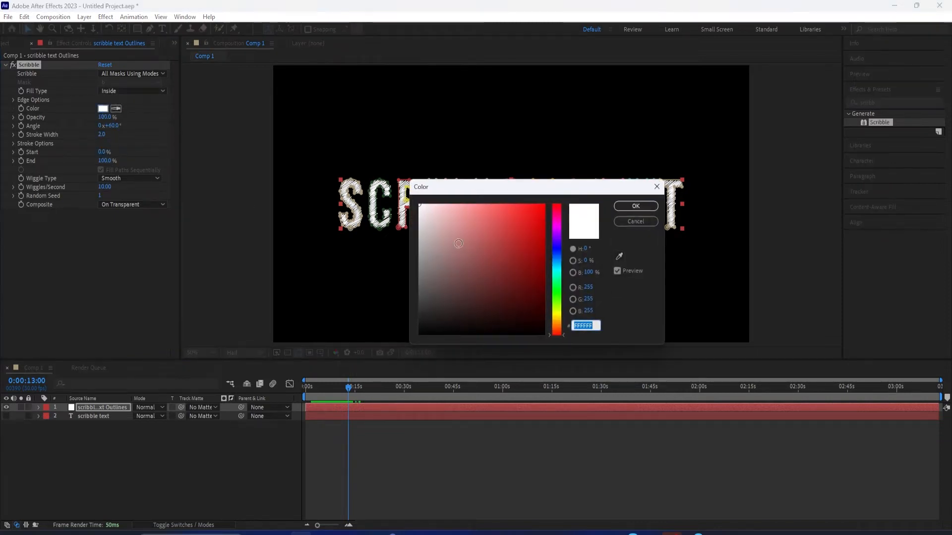
{"action": "left_click_drag", "start_coordinate": [527, 191], "coordinate": [580, 248]}
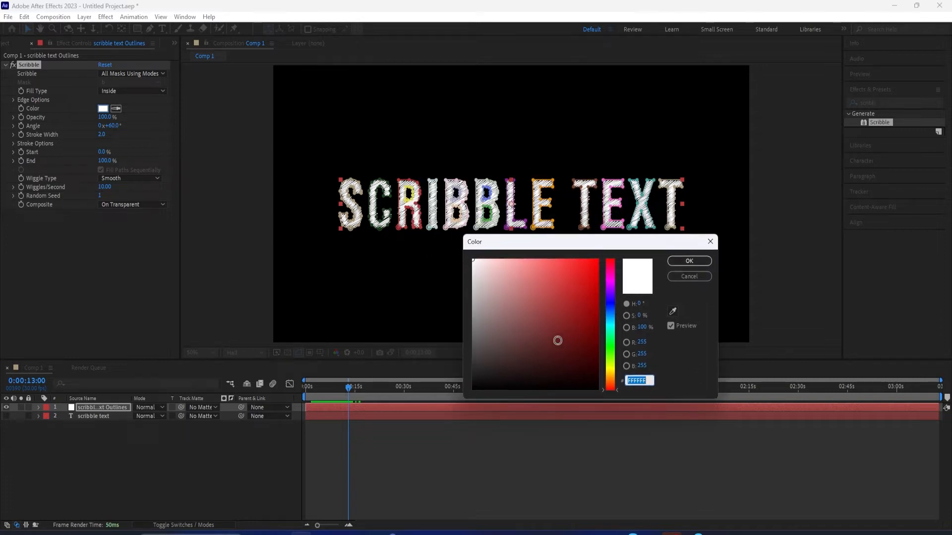
{"action": "left_click", "coordinate": [583, 343]}
{"action": "left_click_drag", "start_coordinate": [611, 361], "coordinate": [612, 354]}
{"action": "left_click", "coordinate": [592, 267]}
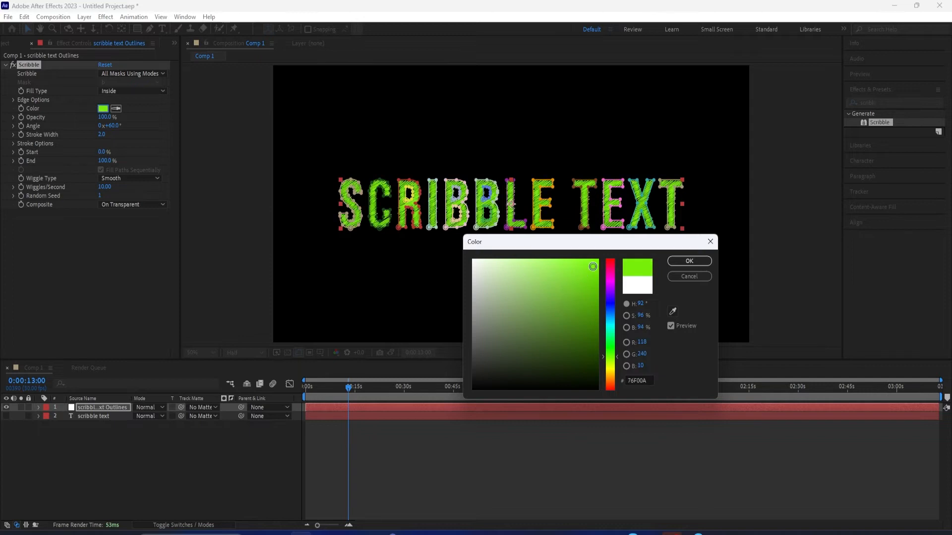
{"action": "left_click", "coordinate": [611, 284]}
{"action": "mouse_move", "coordinate": [598, 284]}
{"action": "left_mouse_down"}
{"action": "mouse_move", "coordinate": [590, 301]}
{"action": "mouse_move", "coordinate": [516, 319]}
{"action": "mouse_move", "coordinate": [454, 242]}
{"action": "left_mouse_up"}
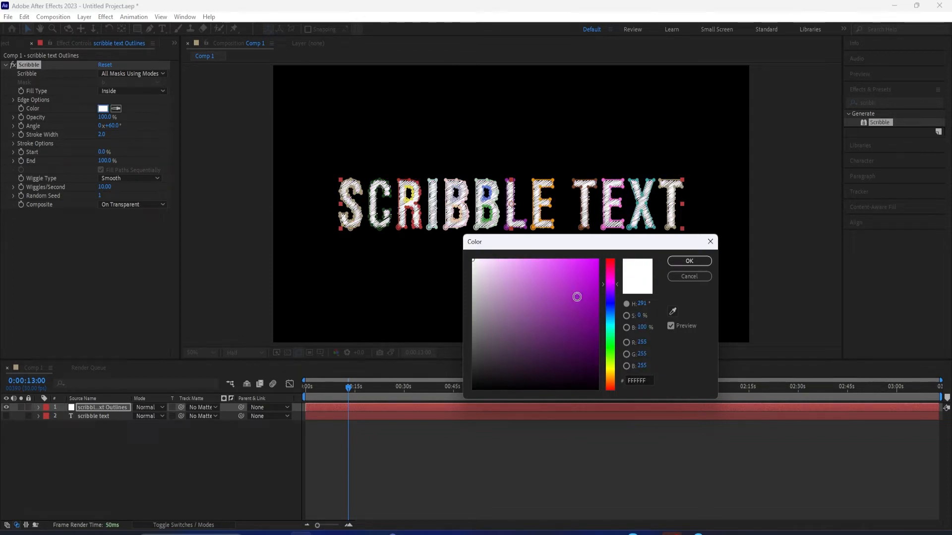
{"action": "left_click_drag", "start_coordinate": [586, 280], "coordinate": [598, 293]}
{"action": "left_click", "coordinate": [675, 262]}
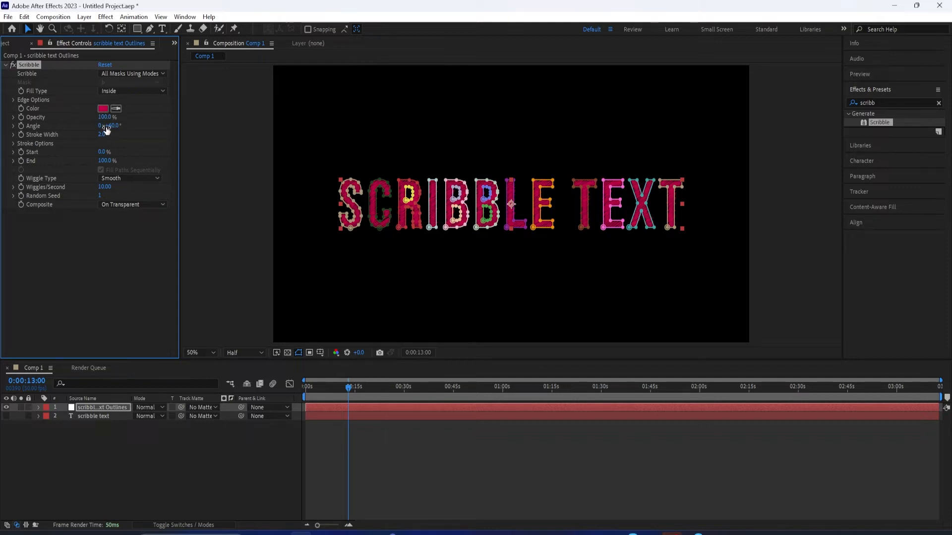
Set the scribble stroke angle to 136° and preview the animation
{"action": "mouse_move", "coordinate": [131, 127]}
{"action": "left_mouse_down"}
{"action": "mouse_move", "coordinate": [143, 127]}
{"action": "mouse_move", "coordinate": [125, 133]}
{"action": "mouse_move", "coordinate": [164, 138]}
{"action": "left_mouse_up"}
{"action": "key", "text": "space"}
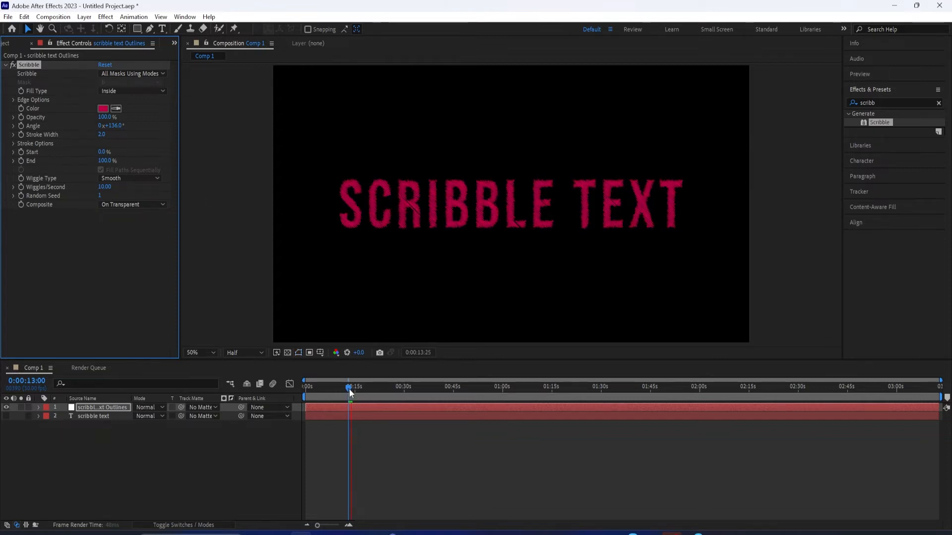
{"action": "left_click_drag", "start_coordinate": [349, 389], "coordinate": [329, 388]}
Try a different stroke width for the scribble and undo the change
{"action": "mouse_move", "coordinate": [103, 136]}
{"action": "left_mouse_down"}
{"action": "mouse_move", "coordinate": [186, 151]}
{"action": "mouse_move", "coordinate": [148, 154]}
{"action": "left_mouse_up"}
{"action": "key", "text": "ctrl+z"}
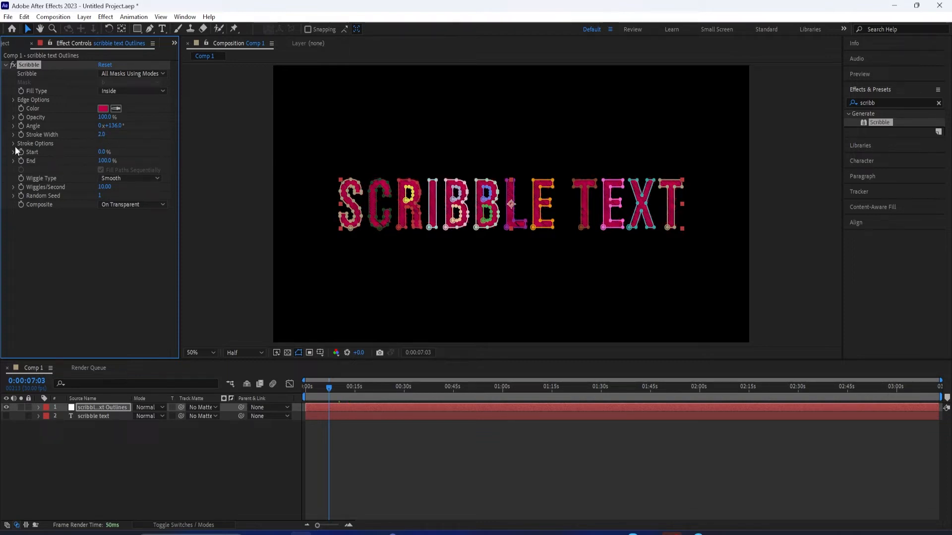
Expand the Scribble effect's stroke options and set Curviness to 41%
{"action": "left_click", "coordinate": [12, 144]}
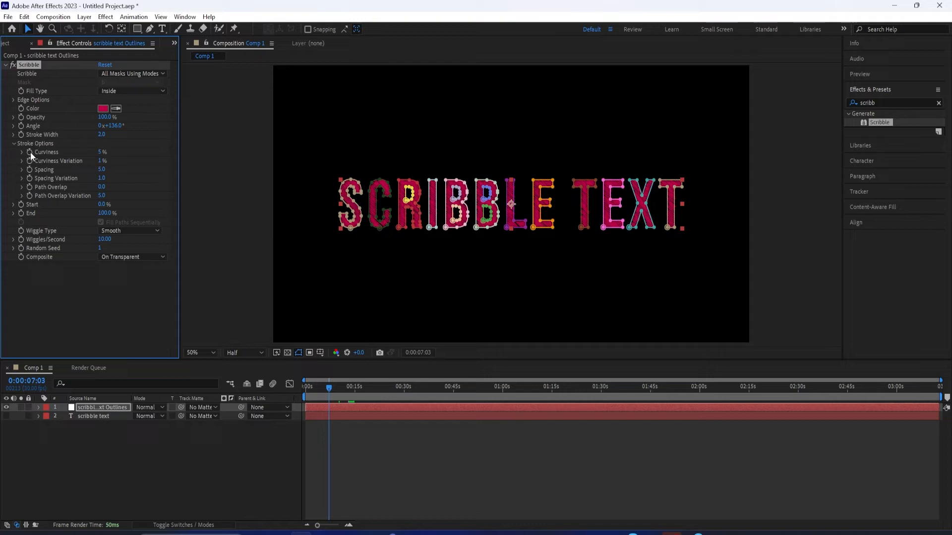
{"action": "left_click", "coordinate": [22, 153]}
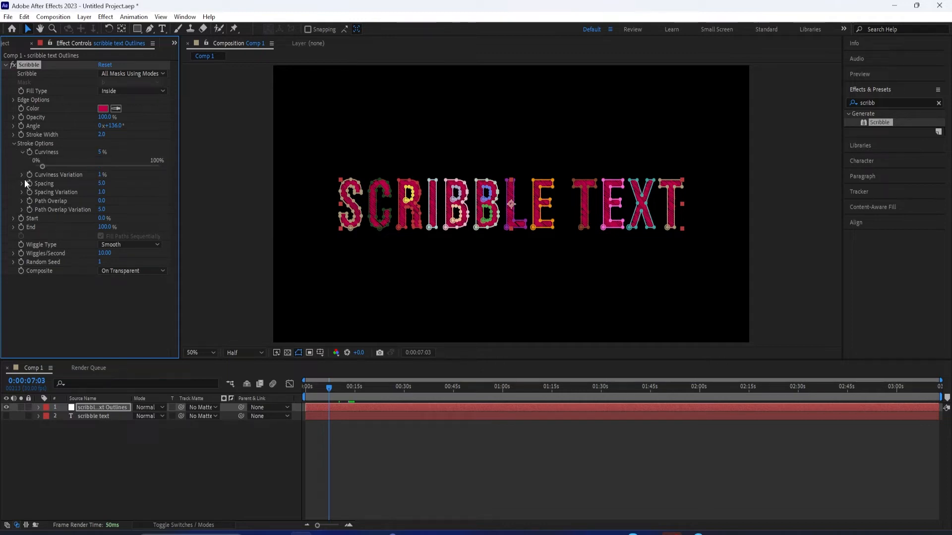
{"action": "key", "text": "ctrl+z"}
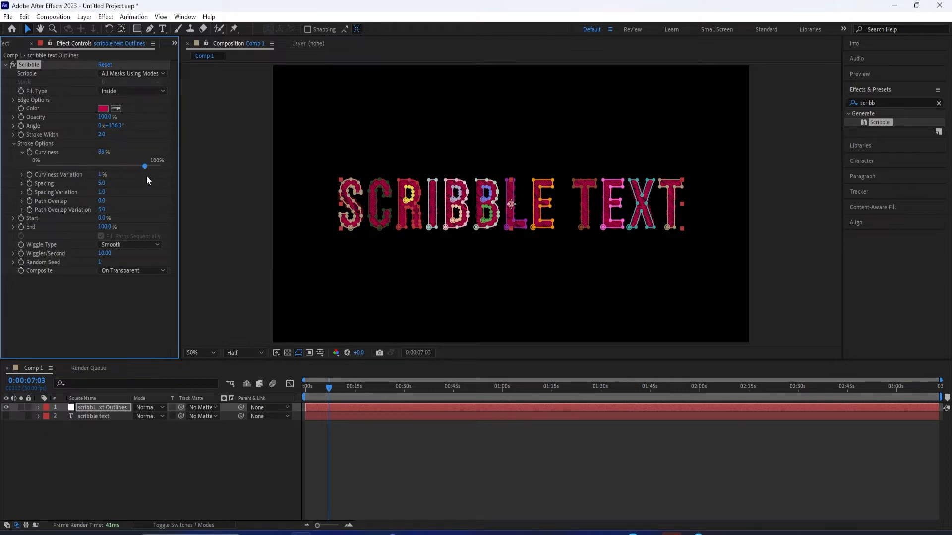
{"action": "left_click_drag", "start_coordinate": [90, 178], "coordinate": [84, 181]}
Try a thinner stroke width and another curviness for the scribble, and undo these changes
{"action": "left_click_drag", "start_coordinate": [99, 133], "coordinate": [109, 146]}
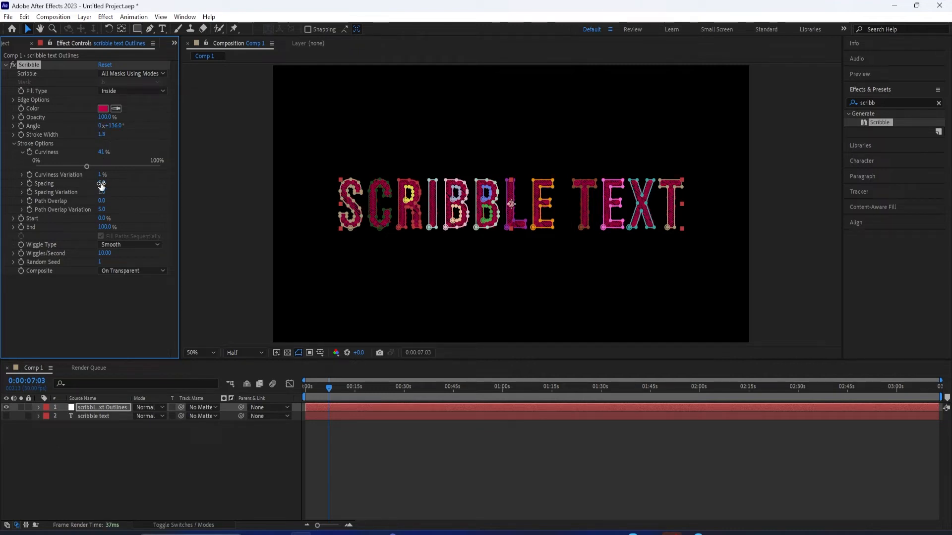
{"action": "left_click_drag", "start_coordinate": [86, 167], "coordinate": [93, 166]}
{"action": "left_click", "coordinate": [105, 135]}
{"action": "left_click", "coordinate": [141, 145]}
{"action": "key", "text": "ctrl+z"}
{"action": "key", "text": "ctrl+z"}
Set the scribble's Spacing Variation to 3.4 and preview the animation
{"action": "left_click_drag", "start_coordinate": [101, 194], "coordinate": [119, 200]}
{"action": "key", "text": "space"}
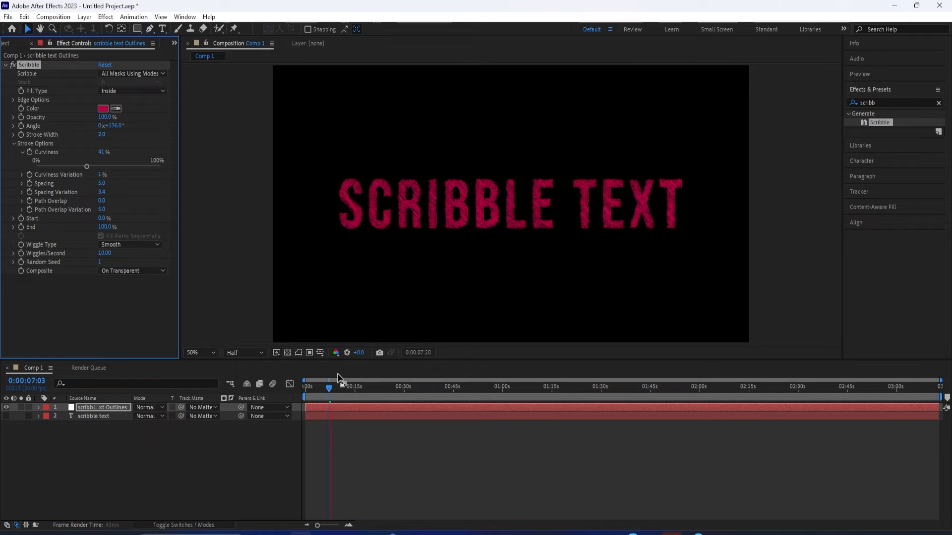
{"action": "key", "text": "space"}
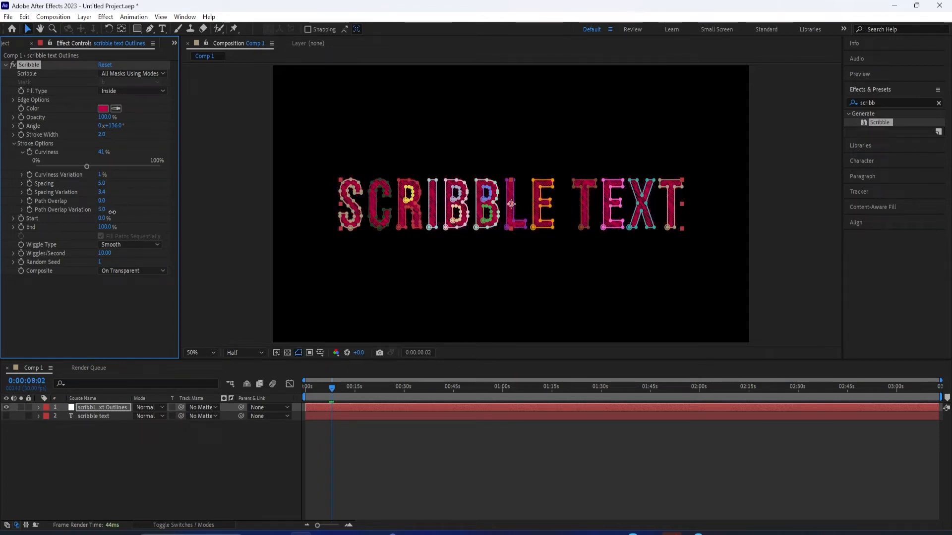
Try a Path Overlap Variation of 19, return it to 5, and set Curviness to 54%
{"action": "key", "text": "space"}
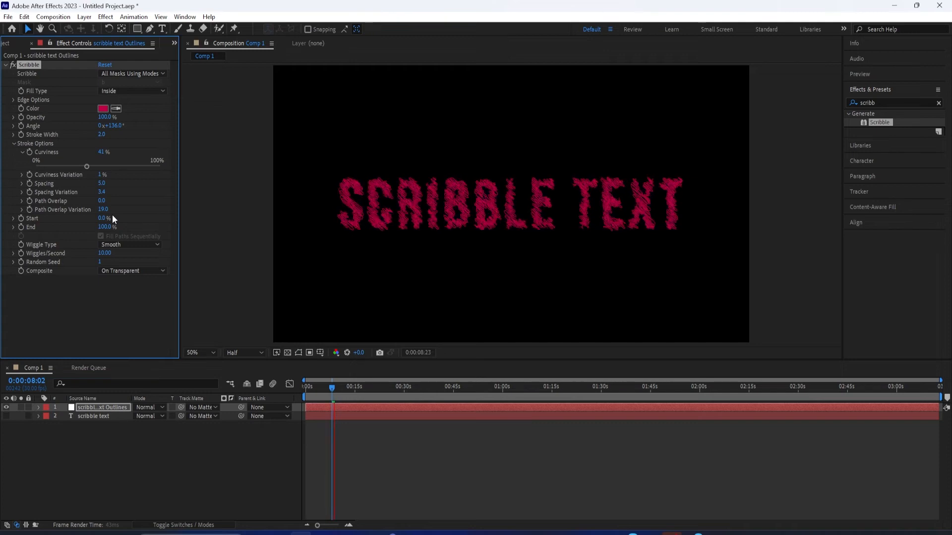
{"action": "left_click_drag", "start_coordinate": [104, 212], "coordinate": [101, 211]}
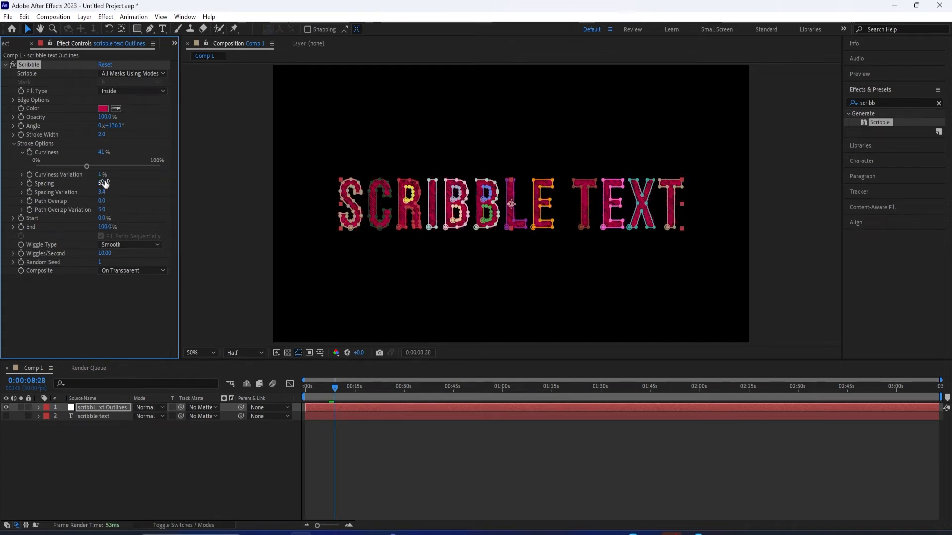
{"action": "key", "text": "space"}
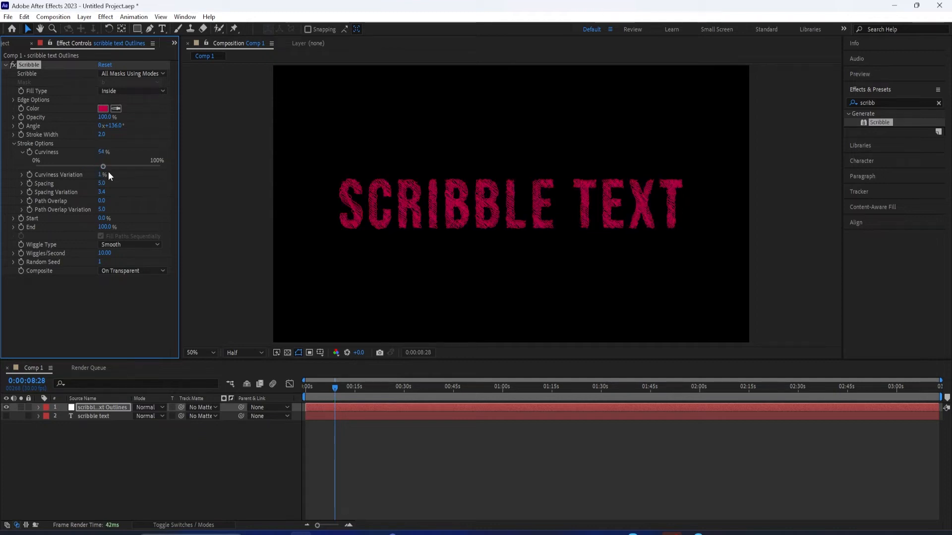
{"action": "key", "text": "space"}
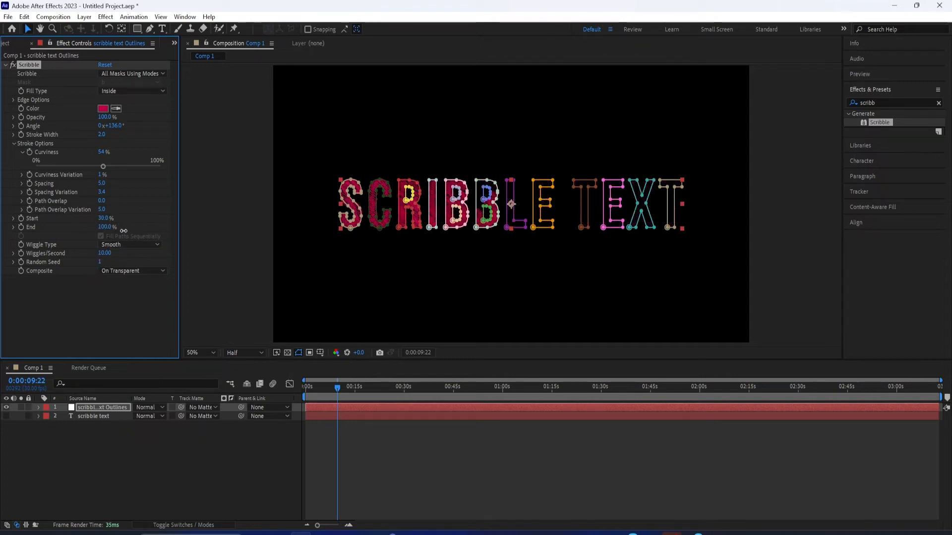
Try the Jumpy wiggle type, preview it and switch back to Smooth for comparison
{"action": "left_click", "coordinate": [115, 244]}
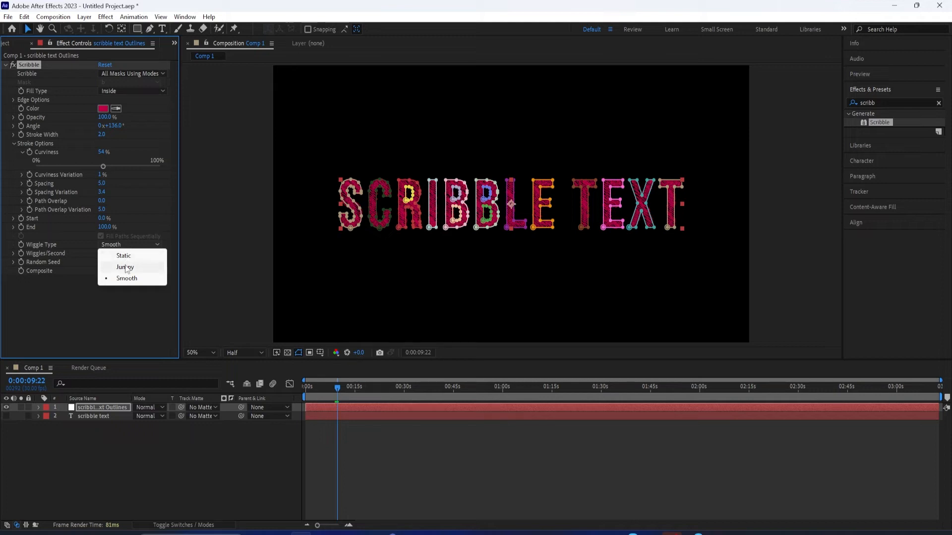
{"action": "left_click", "coordinate": [125, 268]}
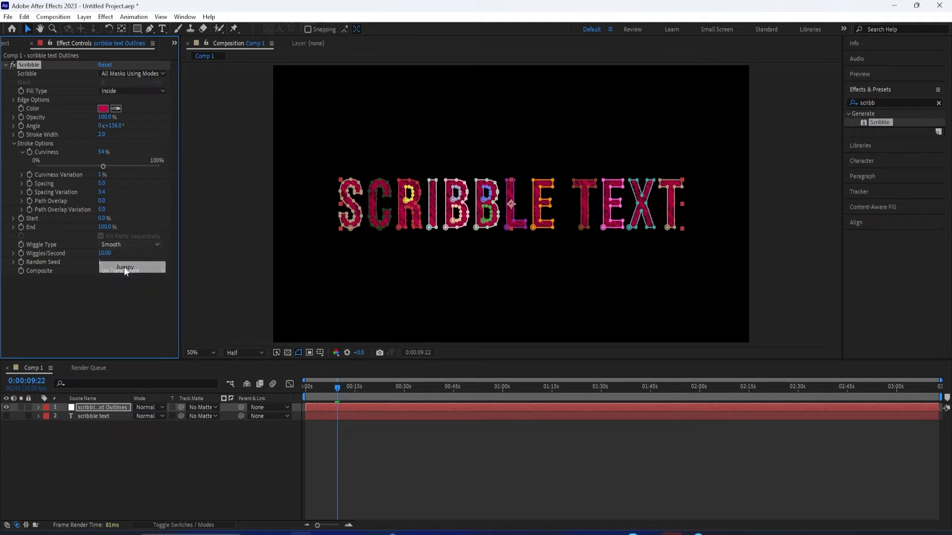
{"action": "left_click_drag", "start_coordinate": [341, 389], "coordinate": [331, 389]}
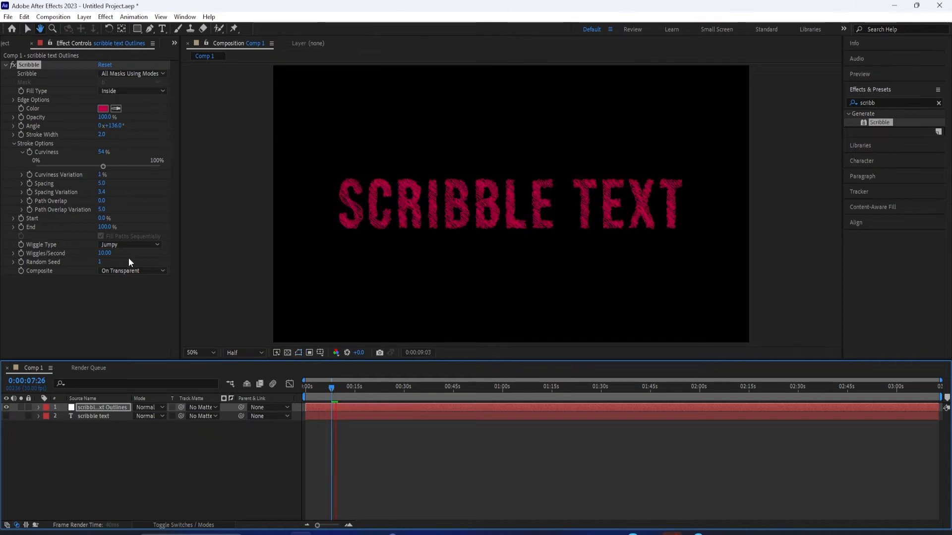
{"action": "left_click", "coordinate": [129, 245]}
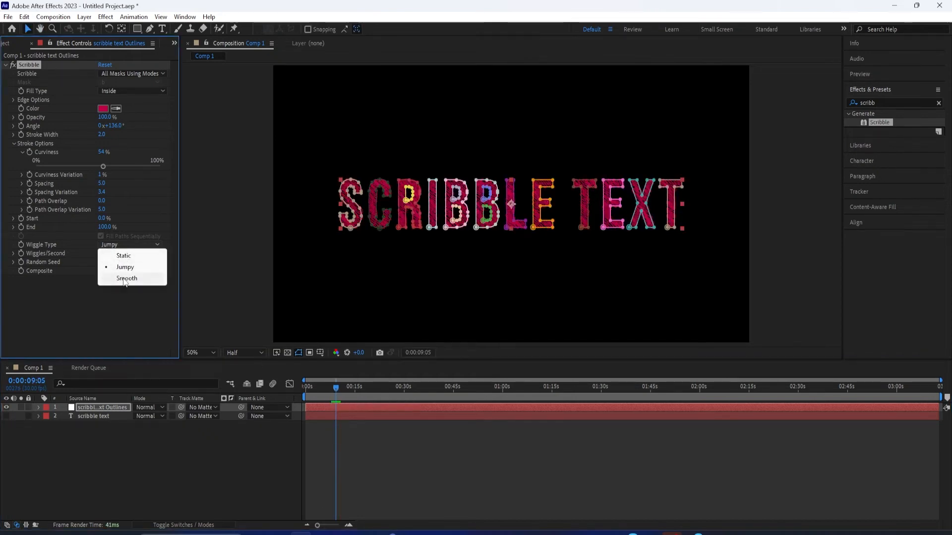
{"action": "left_click", "coordinate": [124, 279]}
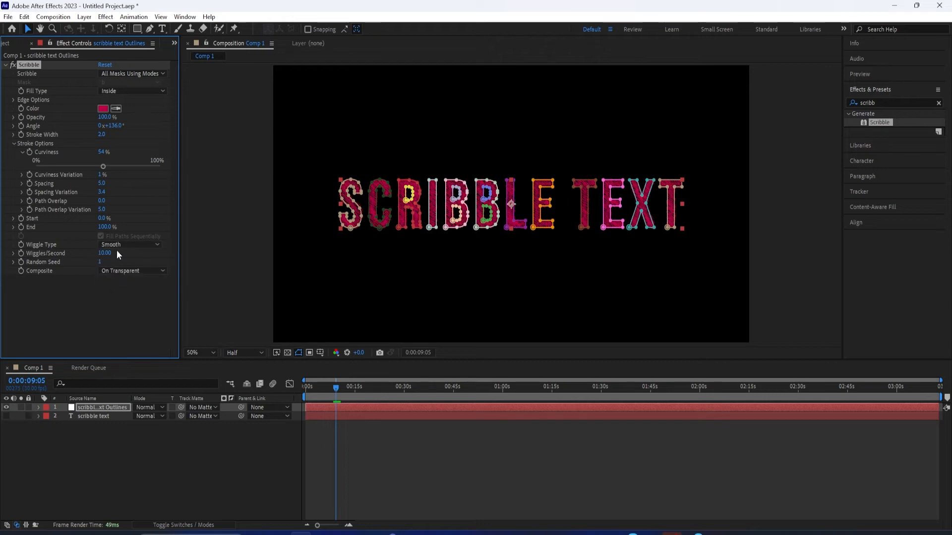
{"action": "key", "text": "space"}
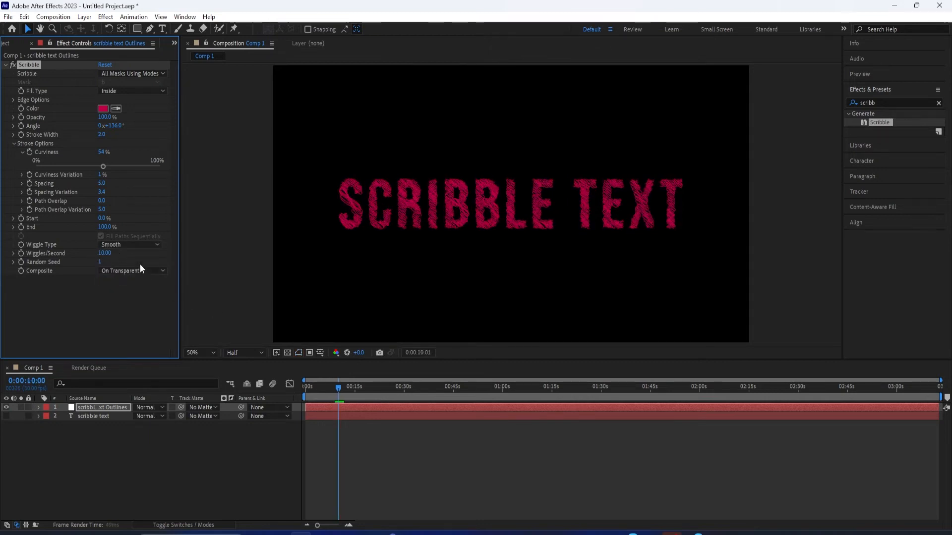
Set the scribble's wiggle type to Jumpy and preview it from an earlier frame
{"action": "left_click", "coordinate": [124, 245]}
{"action": "left_click", "coordinate": [144, 268]}
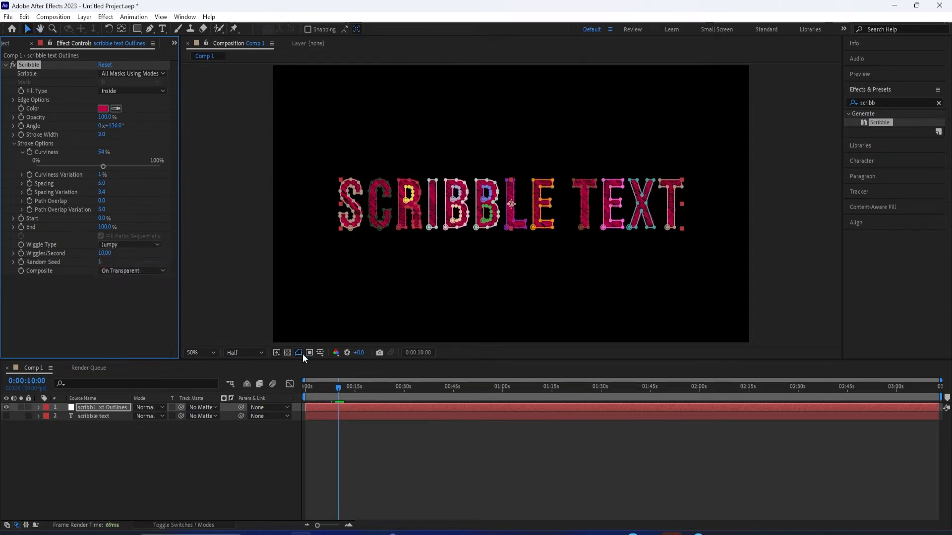
{"action": "left_click_drag", "start_coordinate": [327, 384], "coordinate": [320, 385]}
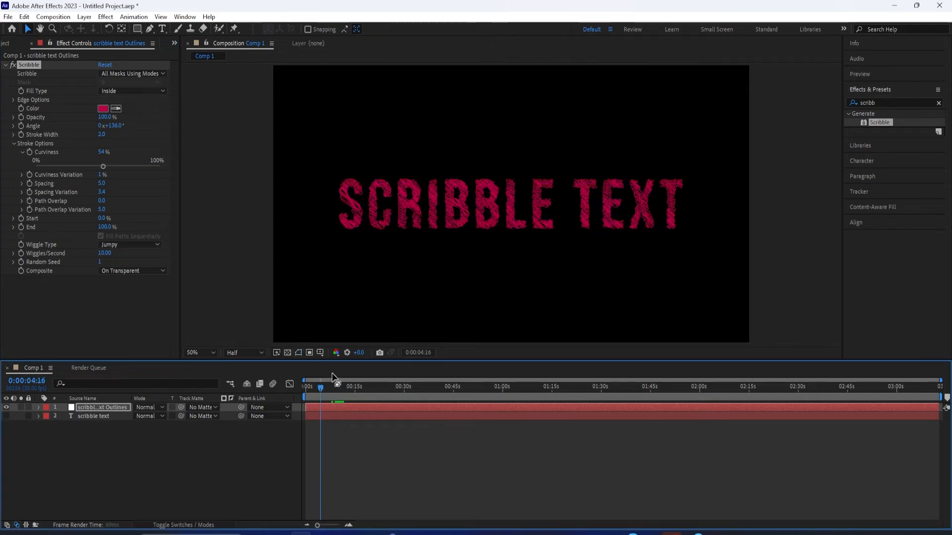
{"action": "key", "text": "space"}
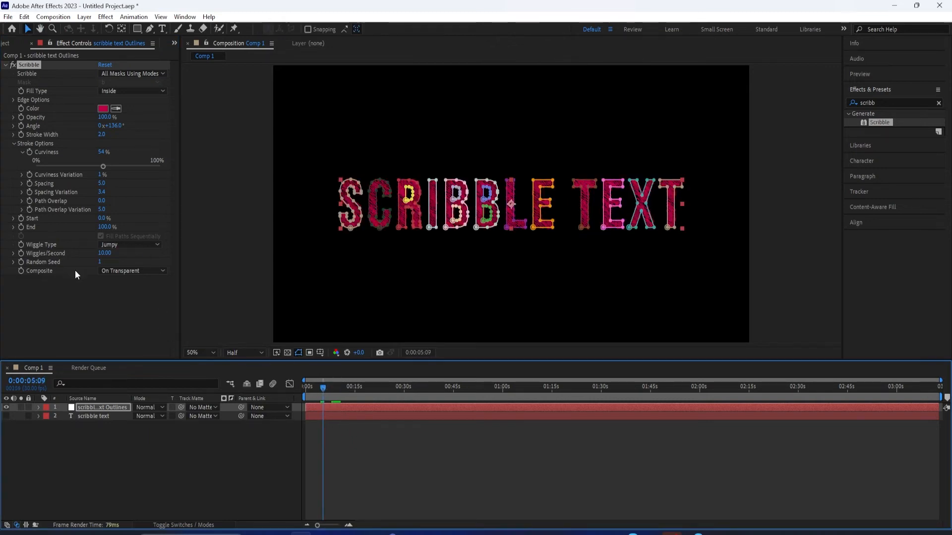
Look through the Scribble effect's Composite options without changing them and preview the animation
{"action": "left_click", "coordinate": [129, 272]}
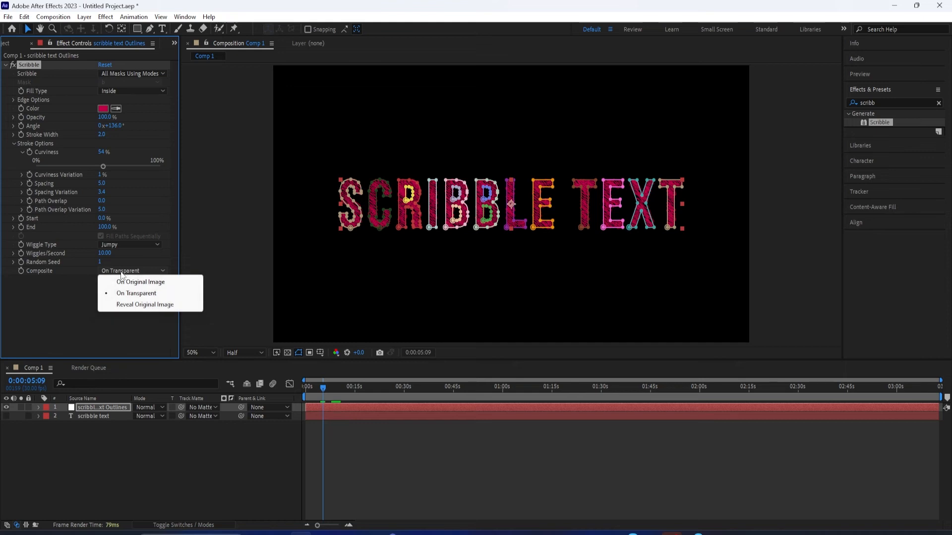
{"action": "left_click", "coordinate": [59, 298]}
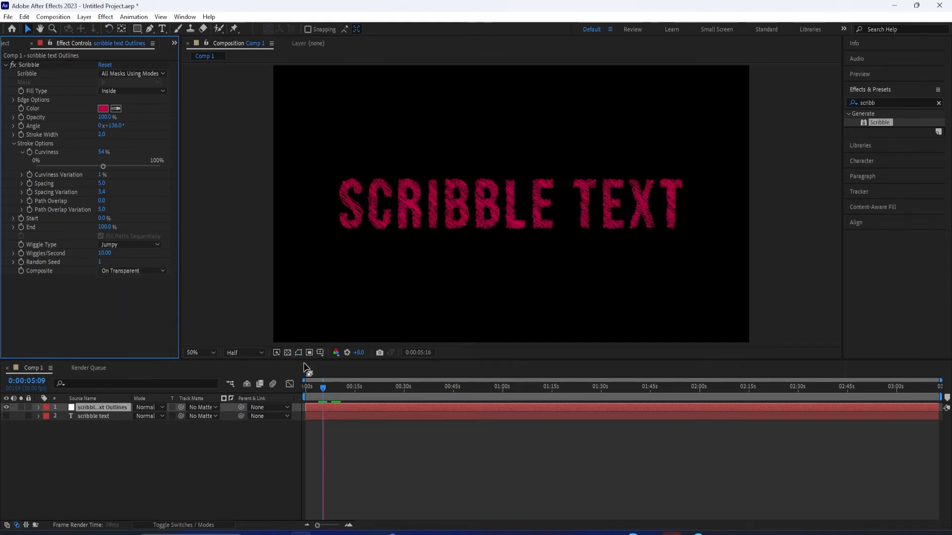
{"action": "left_click", "coordinate": [73, 268]}
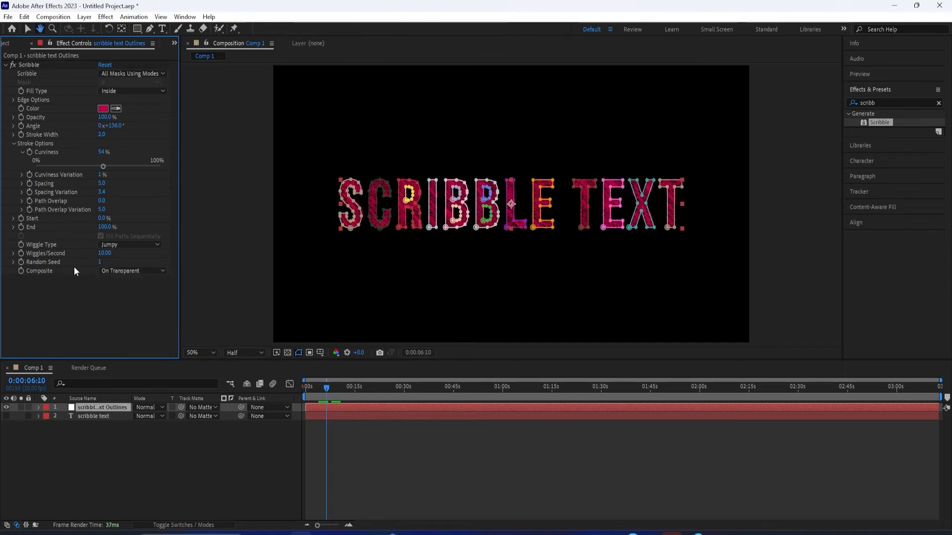
Lower Wiggles/Second to 6.20 while previewing the jumpy scribble
{"action": "left_click_drag", "start_coordinate": [110, 258], "coordinate": [102, 257]}
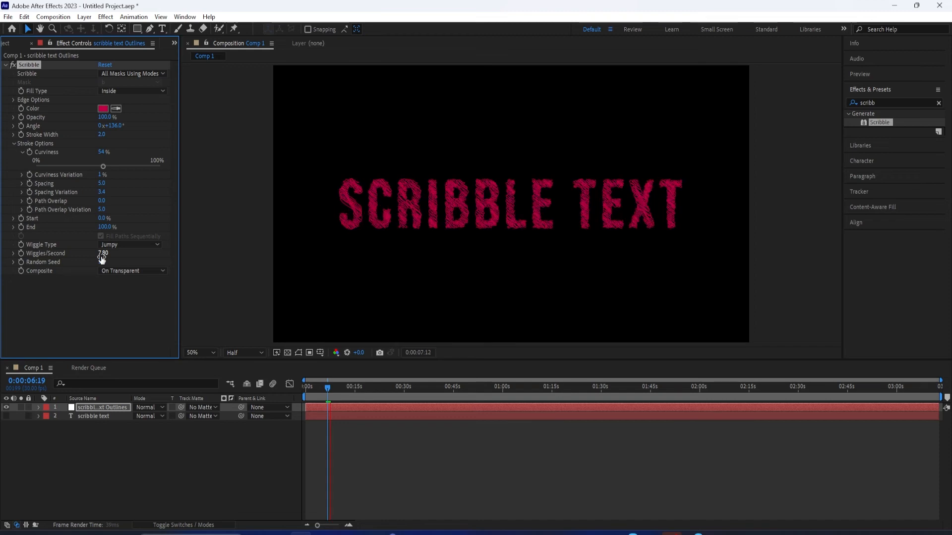
{"action": "left_click_drag", "start_coordinate": [101, 258], "coordinate": [99, 258]}
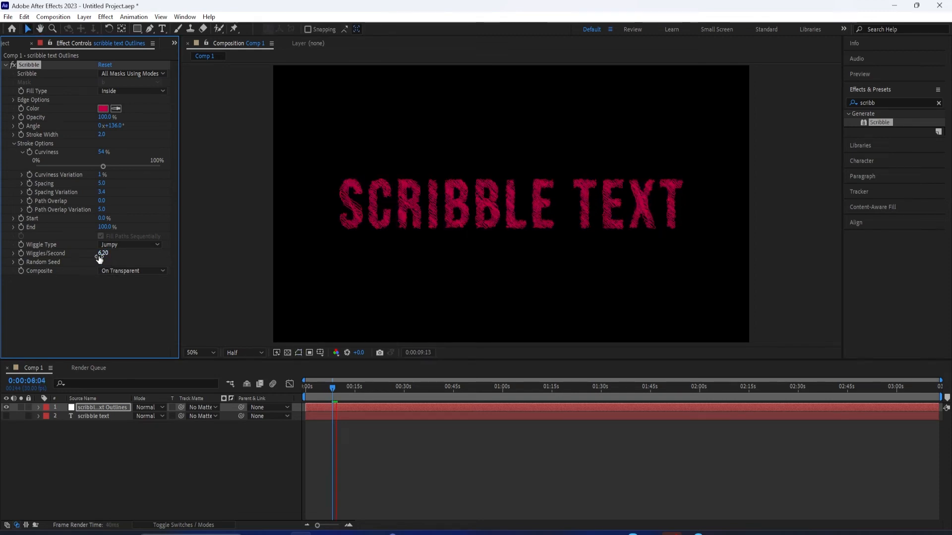
{"action": "key", "text": "space"}
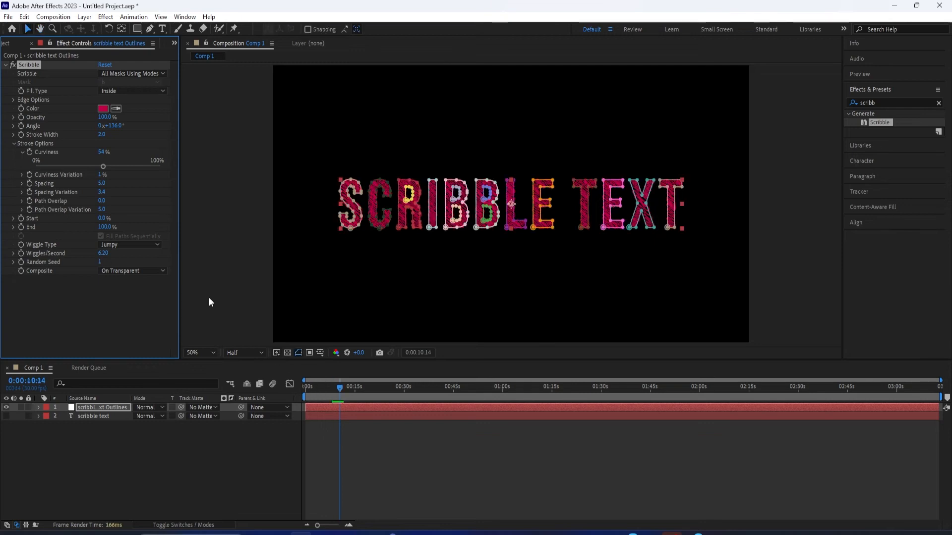
Set Path Overlap to 4 and Spacing Variation to 4.5, previewing the scribble after each change
{"action": "left_click_drag", "start_coordinate": [100, 200], "coordinate": [103, 200]}
{"action": "key", "text": "space"}
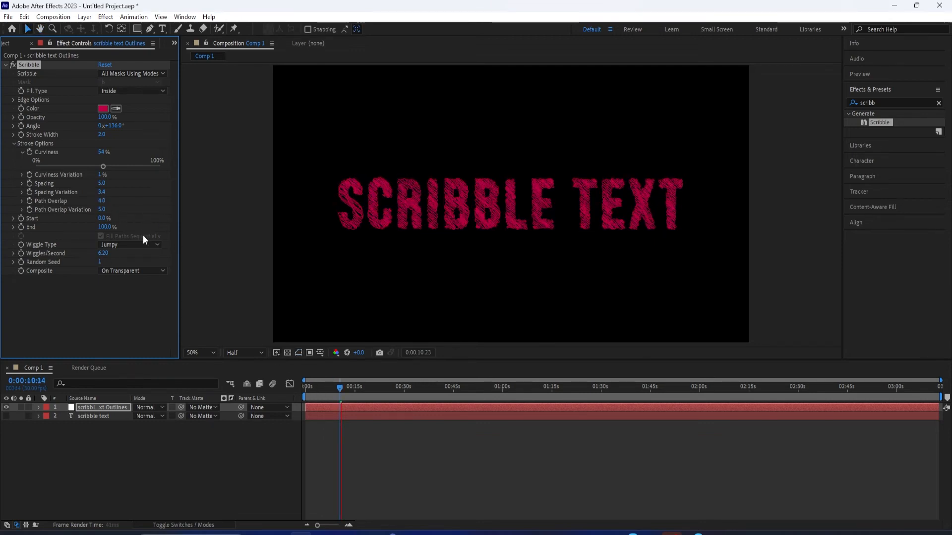
{"action": "key", "text": "space"}
{"action": "left_click_drag", "start_coordinate": [102, 192], "coordinate": [100, 193]}
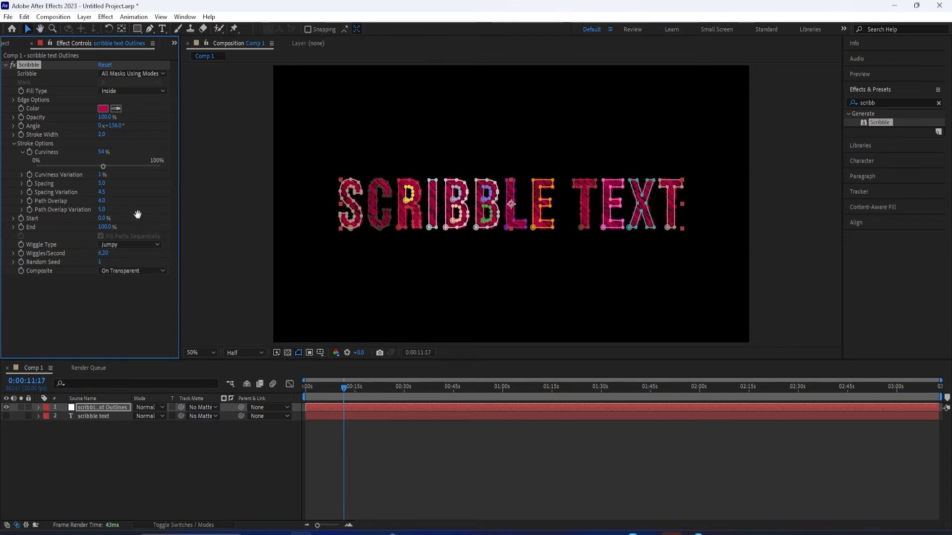
{"action": "key", "text": "space"}
{"action": "key", "text": "space"}
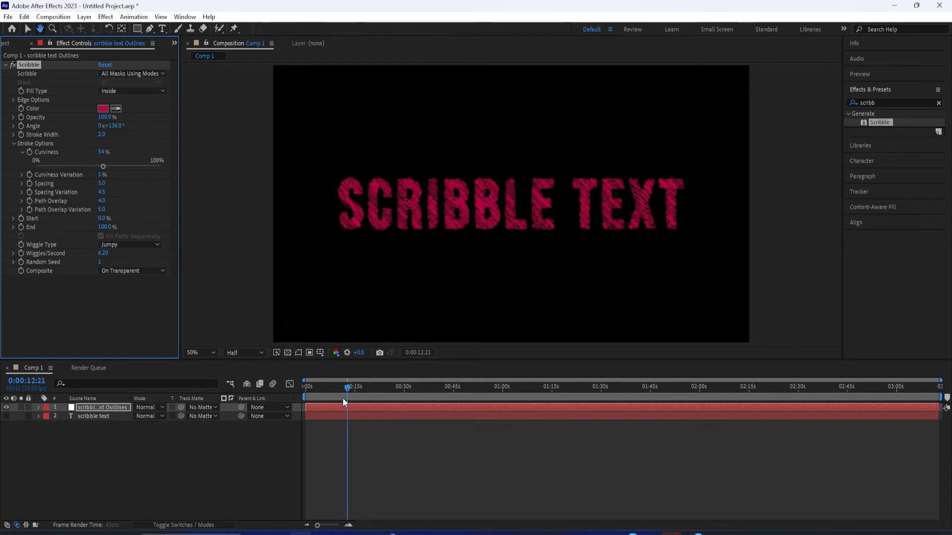
Enable keyframing for the Scribble effect's Color, Angle and Start at the first frame
{"action": "left_click_drag", "start_coordinate": [347, 390], "coordinate": [290, 386]}
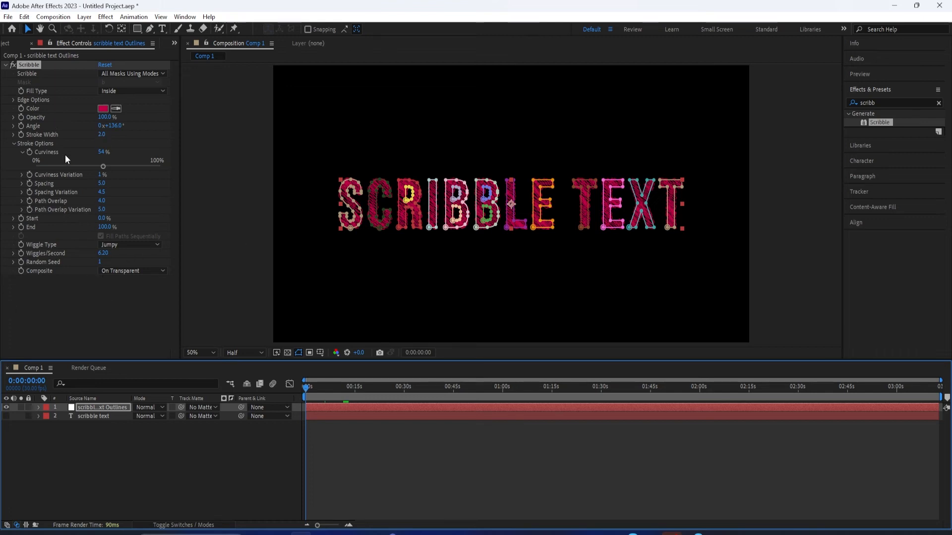
{"action": "left_click", "coordinate": [21, 108]}
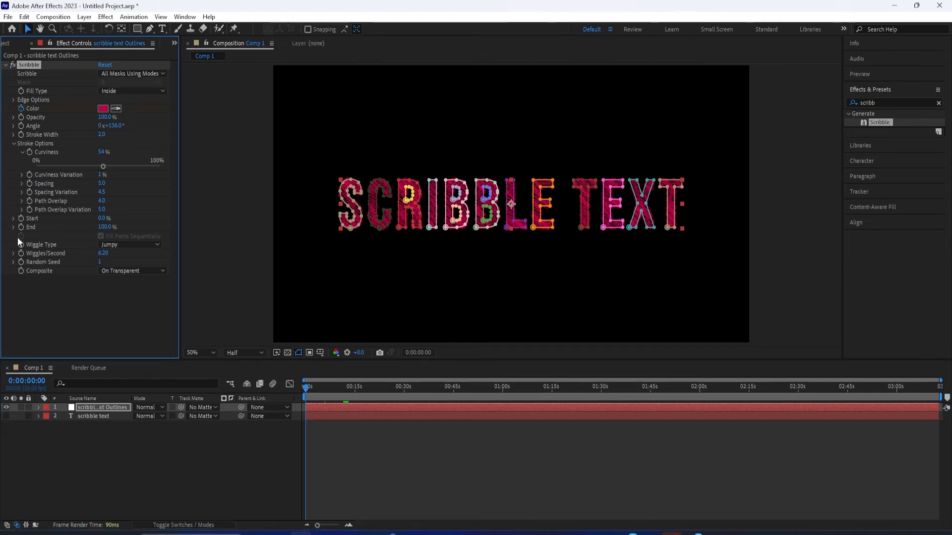
{"action": "left_click", "coordinate": [21, 218]}
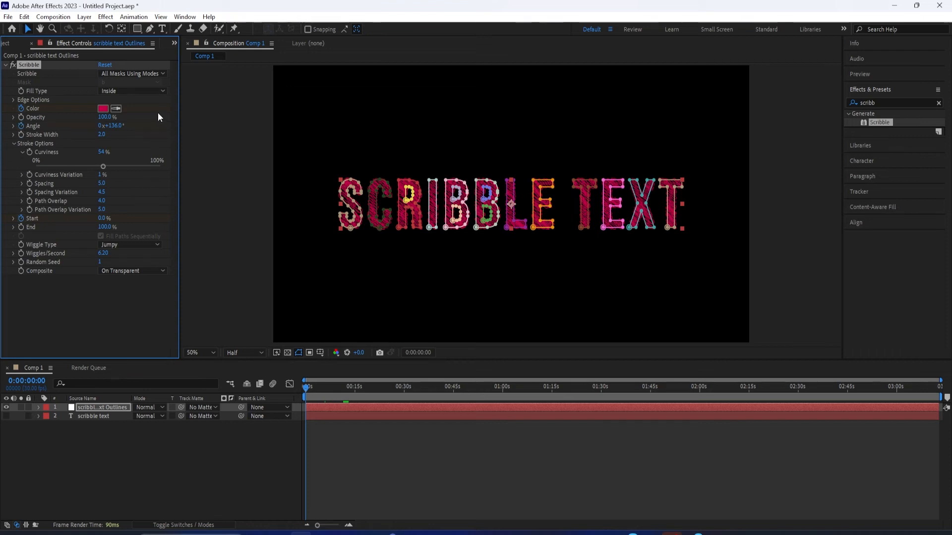
Animate the scribble's Start from a raised percentage at the first frame to 0% at 0:00:16:23
{"action": "left_click_drag", "start_coordinate": [309, 386], "coordinate": [353, 397]}
{"action": "key", "text": "Home"}
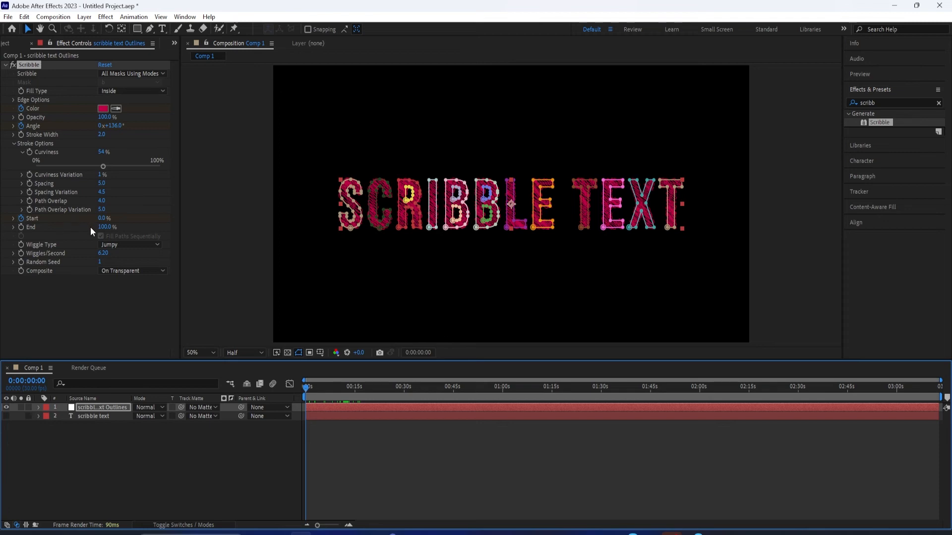
{"action": "left_click_drag", "start_coordinate": [104, 219], "coordinate": [175, 220]}
{"action": "left_click_drag", "start_coordinate": [310, 387], "coordinate": [361, 397]}
{"action": "left_click_drag", "start_coordinate": [110, 222], "coordinate": [40, 228]}
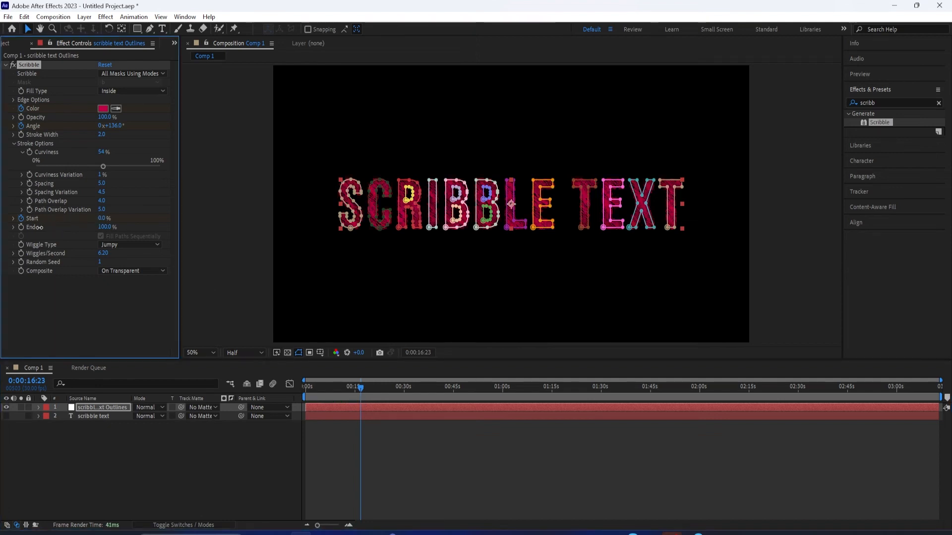
Change the Scribble effect's color to bright yellow at 0:00:16:23
{"action": "left_click", "coordinate": [102, 109]}
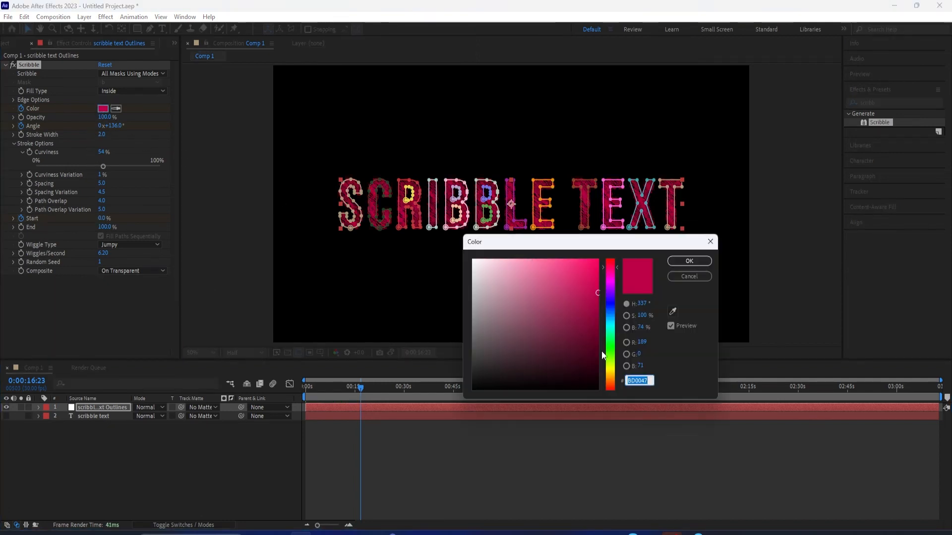
{"action": "type", "text": "EAFF00"}
{"action": "left_click", "coordinate": [688, 261]}
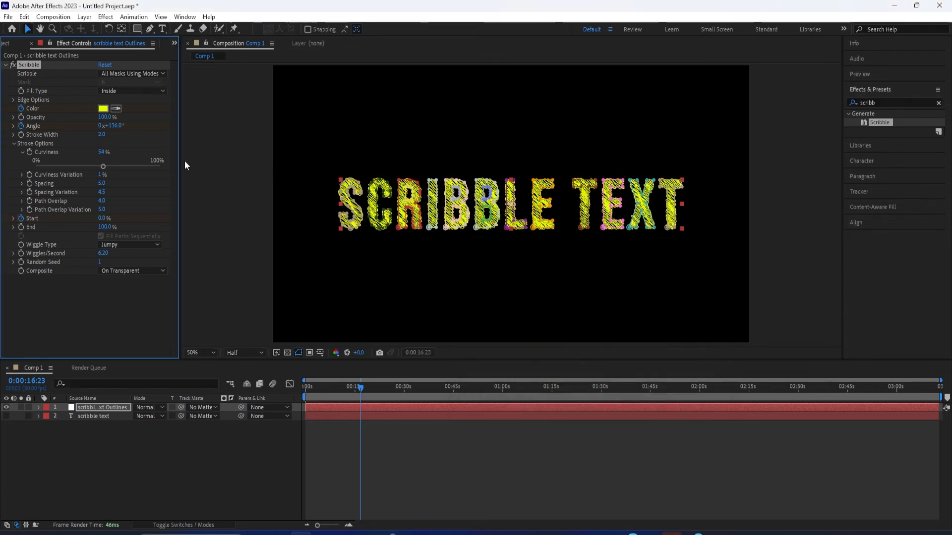
Set the Scribble effect's Angle to 108° at 0:00:16:23 and preview the animation from the first frame
{"action": "left_click_drag", "start_coordinate": [114, 130], "coordinate": [101, 133]}
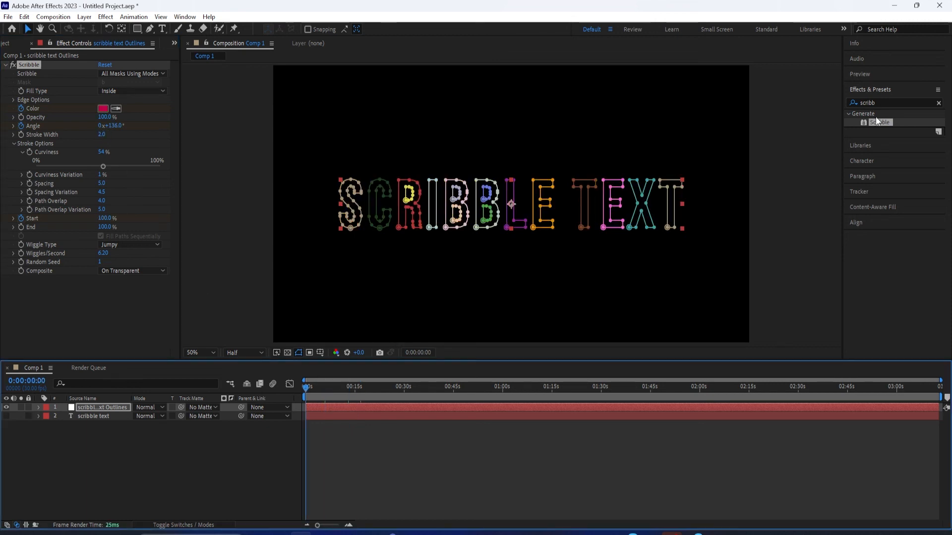
{"action": "key", "text": "space"}
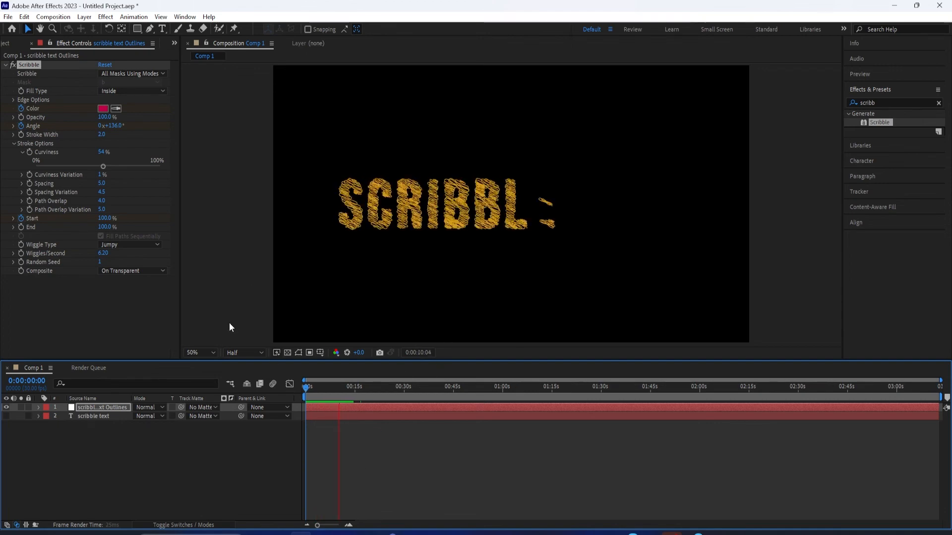
{"action": "key", "text": "space"}
{"action": "left_click", "coordinate": [103, 407]}
{"action": "left_click_drag", "start_coordinate": [347, 387], "coordinate": [362, 411]}
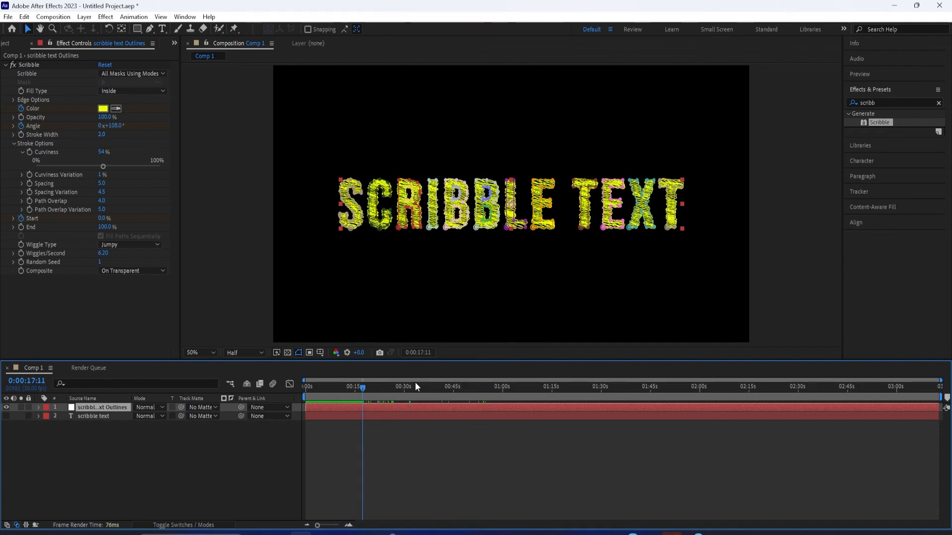
Set the Scribble effect's Angle to 180° at 0:00:07:28 and preview the change
{"action": "mouse_move", "coordinate": [364, 395]}
{"action": "left_mouse_down"}
{"action": "mouse_move", "coordinate": [317, 395]}
{"action": "mouse_move", "coordinate": [386, 404]}
{"action": "mouse_move", "coordinate": [272, 415]}
{"action": "left_mouse_up"}
{"action": "key", "text": "space"}
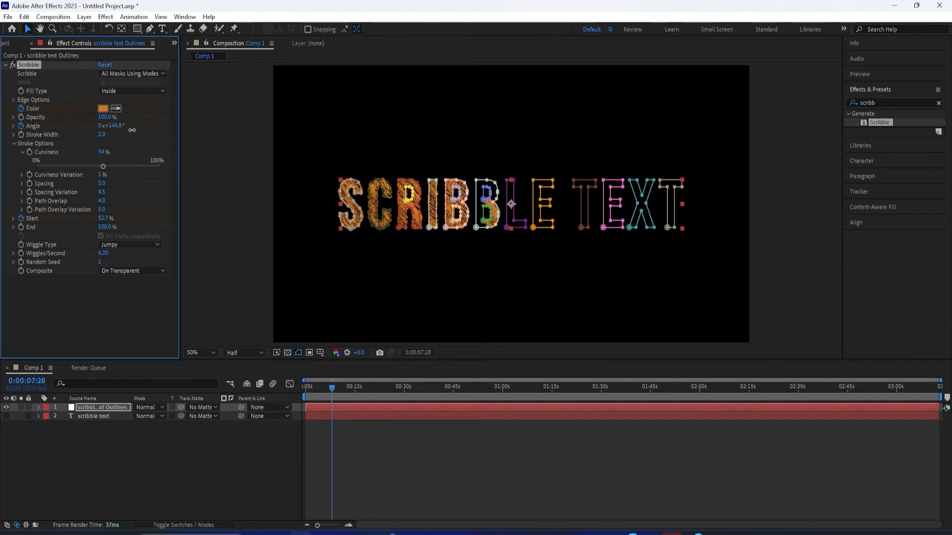
{"action": "left_click", "coordinate": [154, 143]}
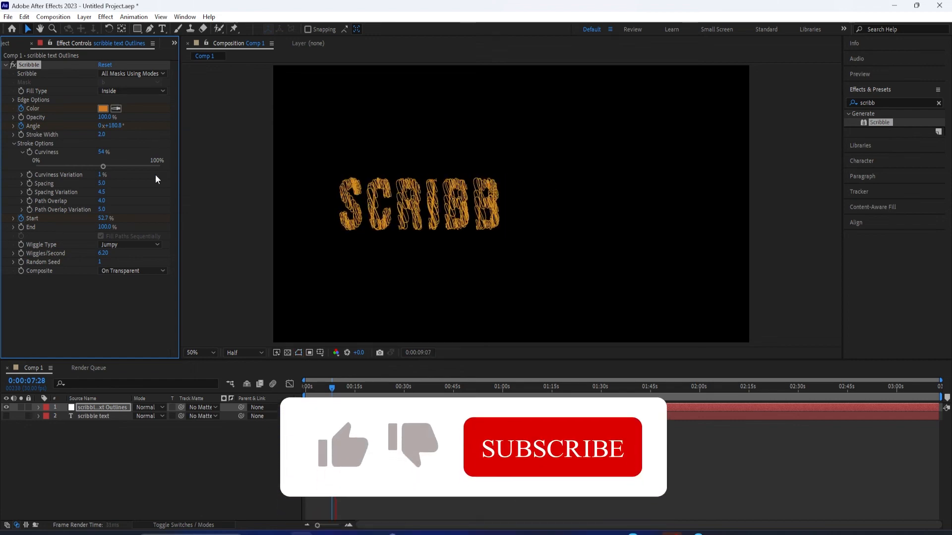
{"action": "key", "text": "space"}
Raise the Scribble effect's Start percentage at the first frame
{"action": "mouse_move", "coordinate": [341, 389]}
{"action": "left_mouse_down"}
{"action": "mouse_move", "coordinate": [332, 390]}
{"action": "mouse_move", "coordinate": [360, 390]}
{"action": "left_mouse_up"}
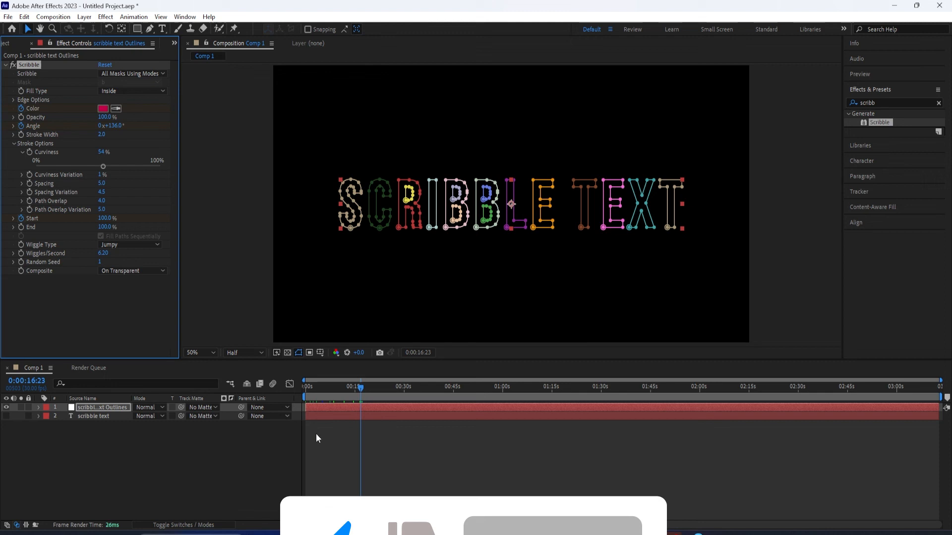
{"action": "left_click", "coordinate": [307, 391]}
{"action": "left_click_drag", "start_coordinate": [102, 218], "coordinate": [184, 224]}
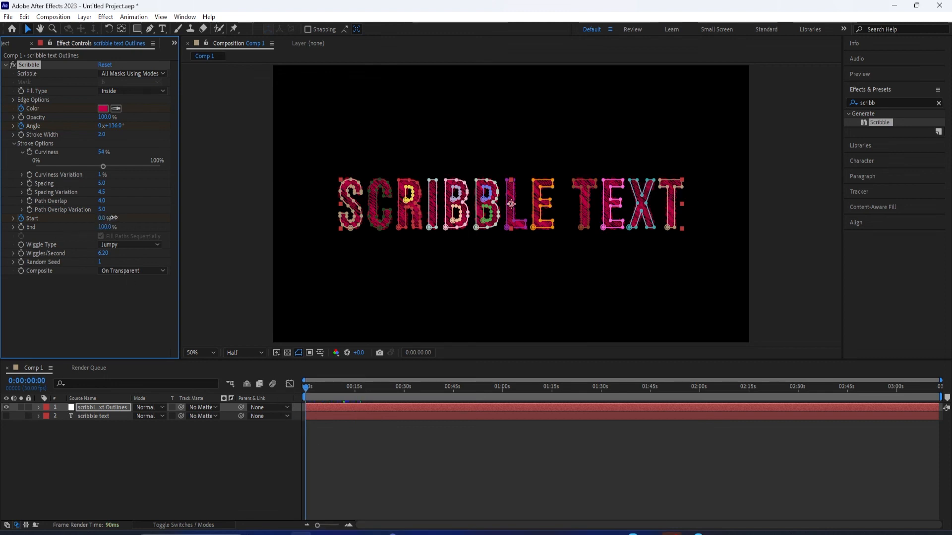